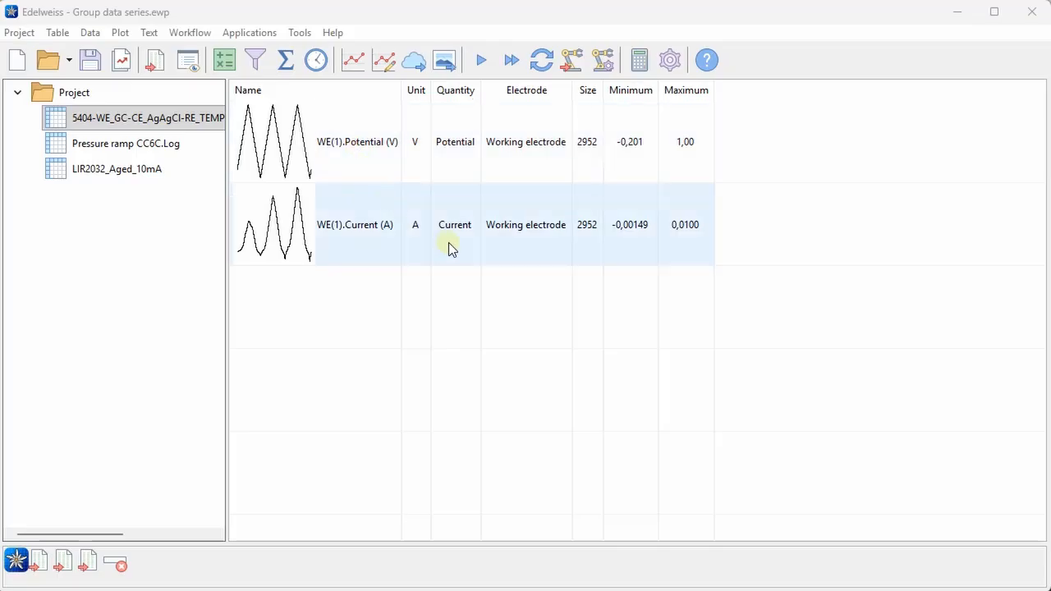
left_click(439, 163)
left_click(439, 205)
left_click(429, 168)
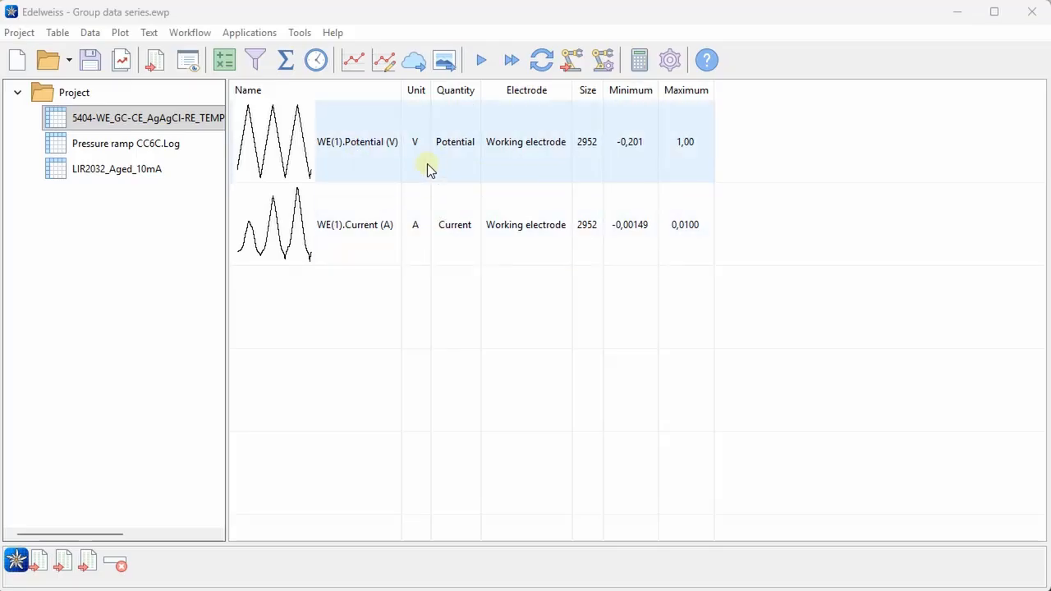
left_click(420, 210)
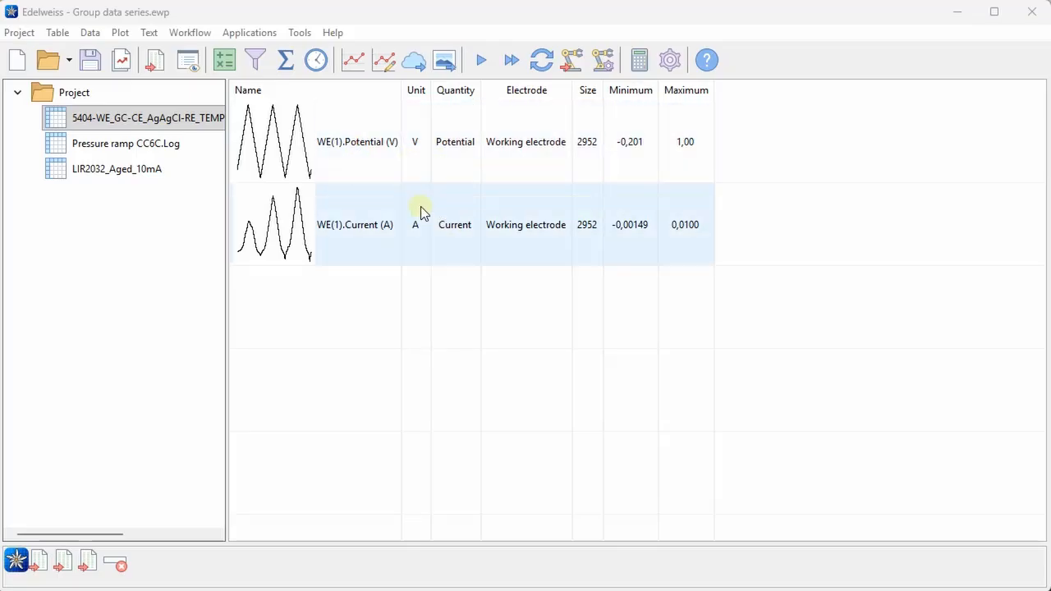
left_click(402, 146)
left_click(439, 226)
left_click(433, 148)
left_click(439, 215)
left_click(402, 168)
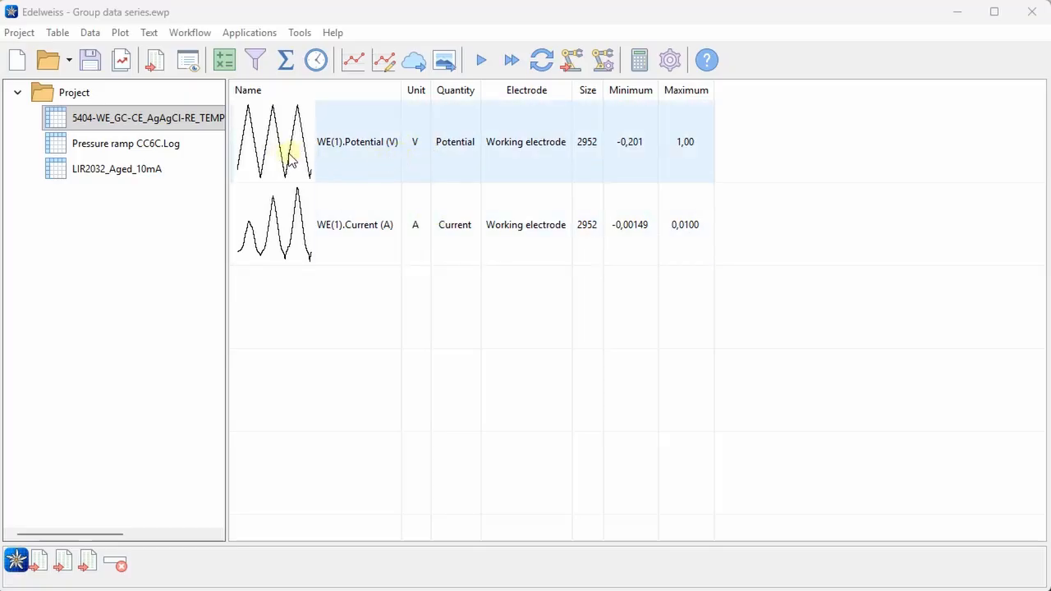
- Create a group data series of type Scan from the WE(1).Potential (V) series
right_click(356, 133)
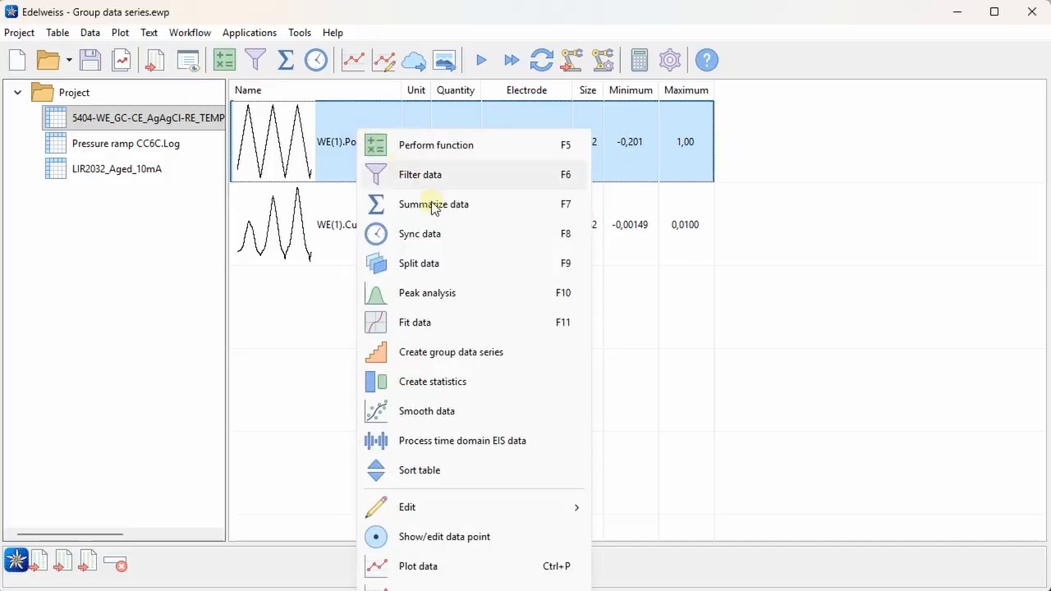
left_click(505, 355)
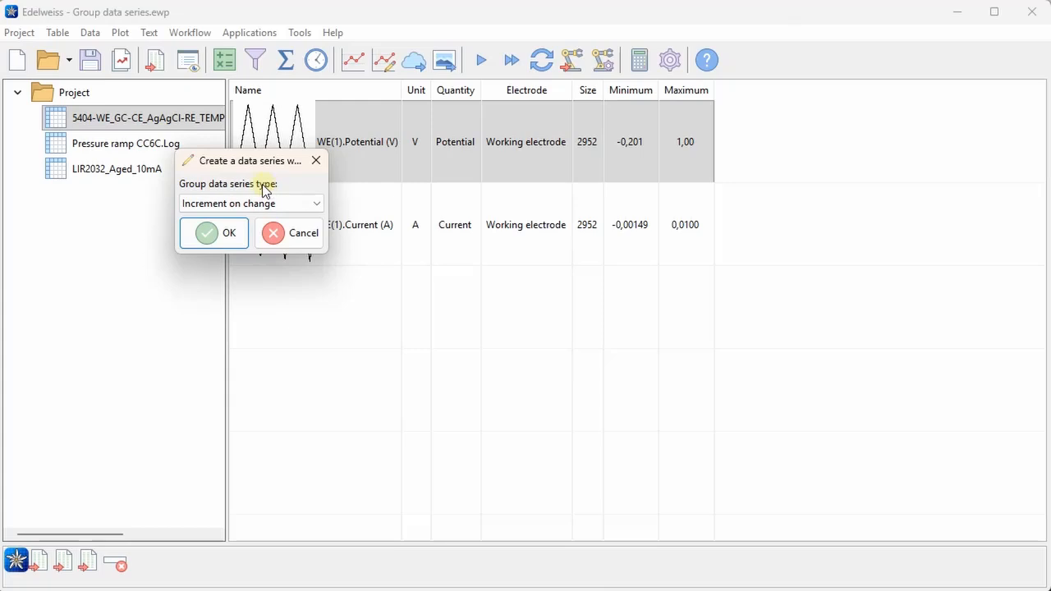
left_click_drag(264, 161, 322, 200)
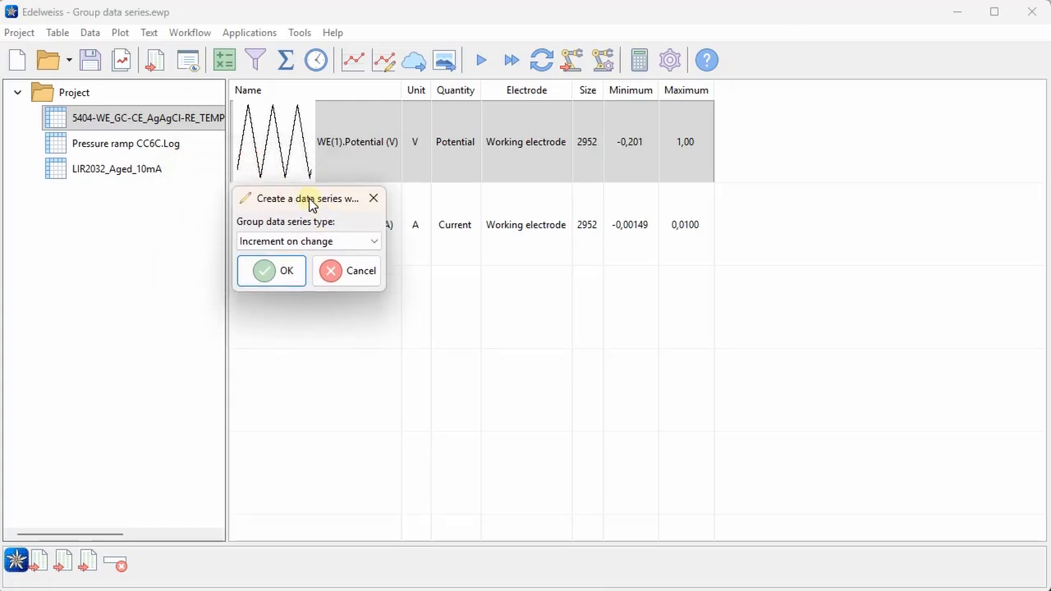
left_click(294, 241)
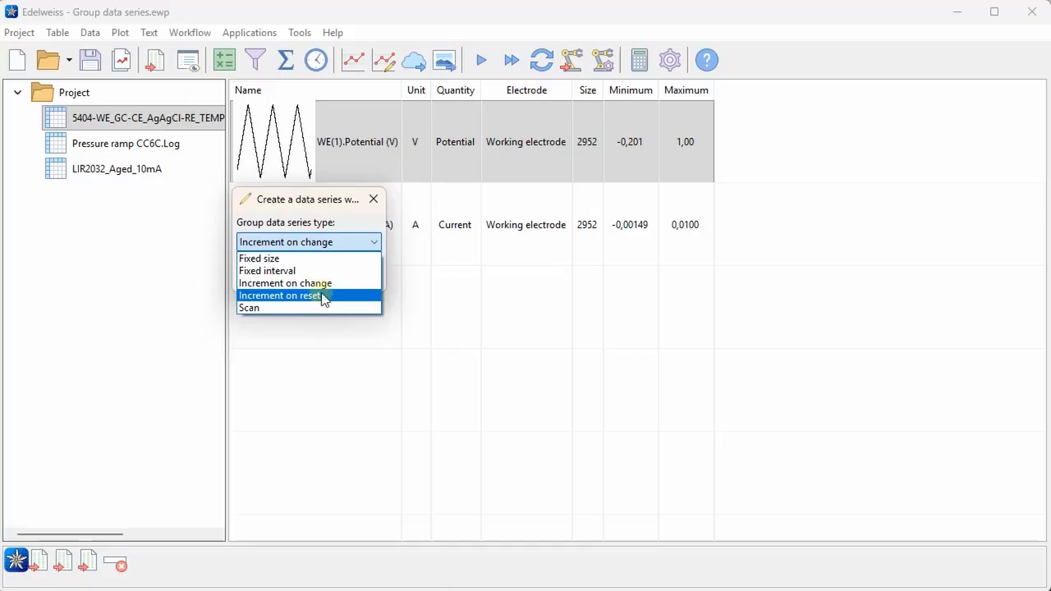
left_click(263, 308)
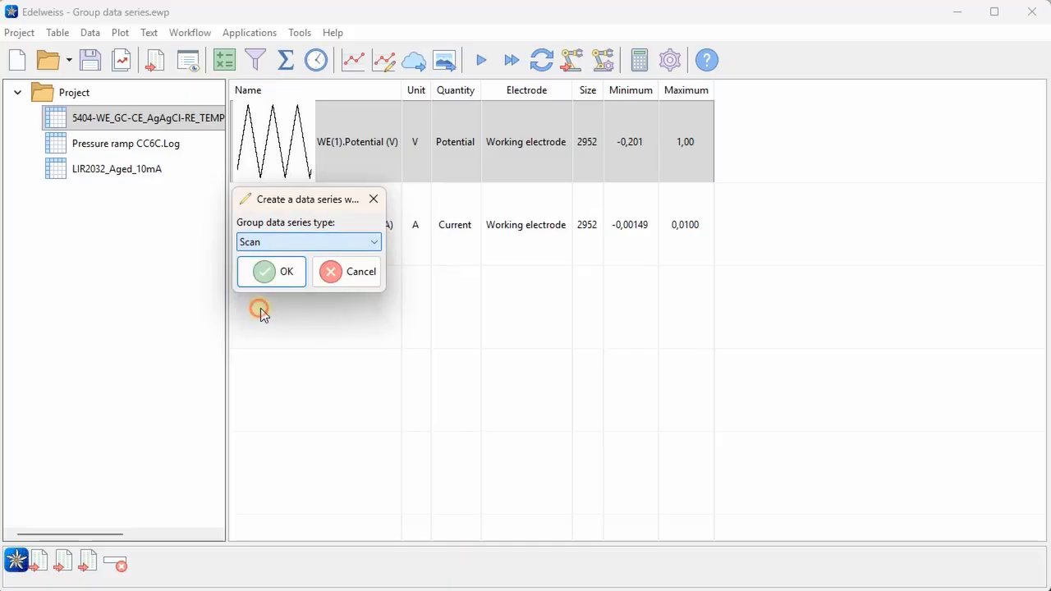
left_click_drag(279, 207, 299, 223)
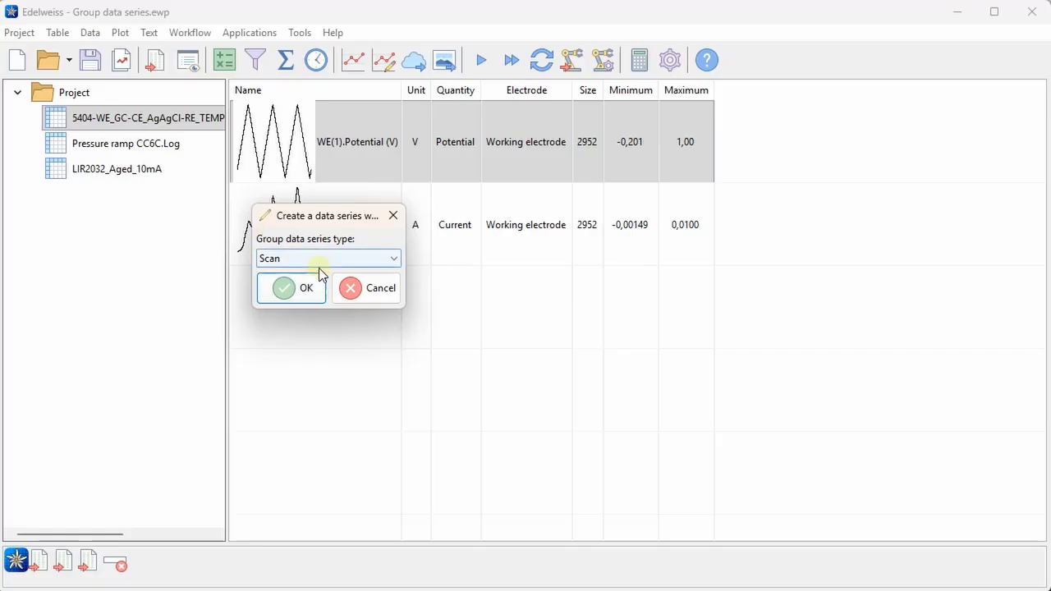
left_click(287, 287)
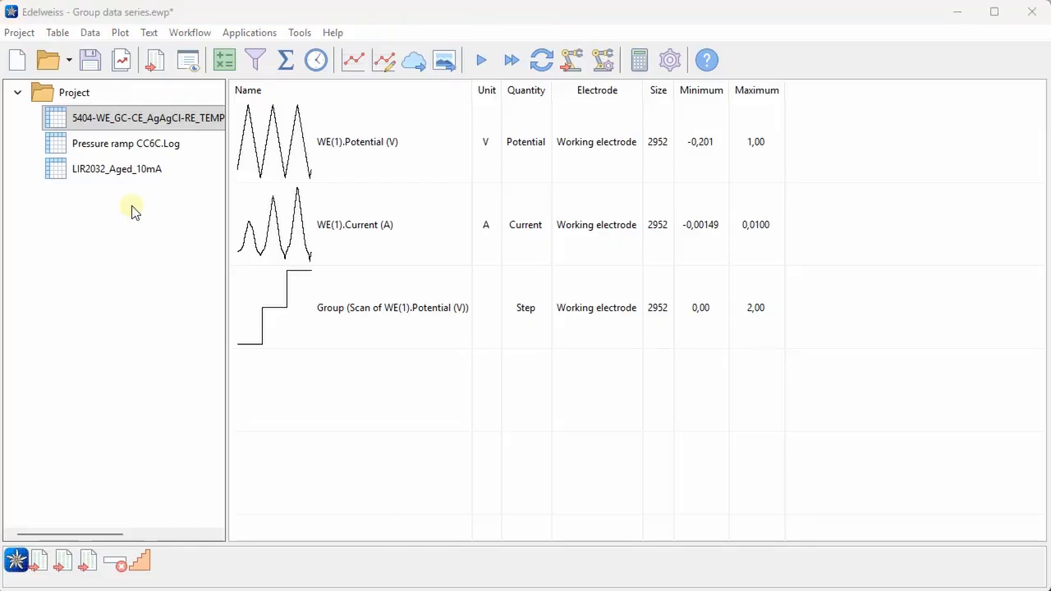
- In the Pressure ramp CC6C.Log table, create a Fixed size group data series from Time / s with 400 elements per group
left_click(140, 143)
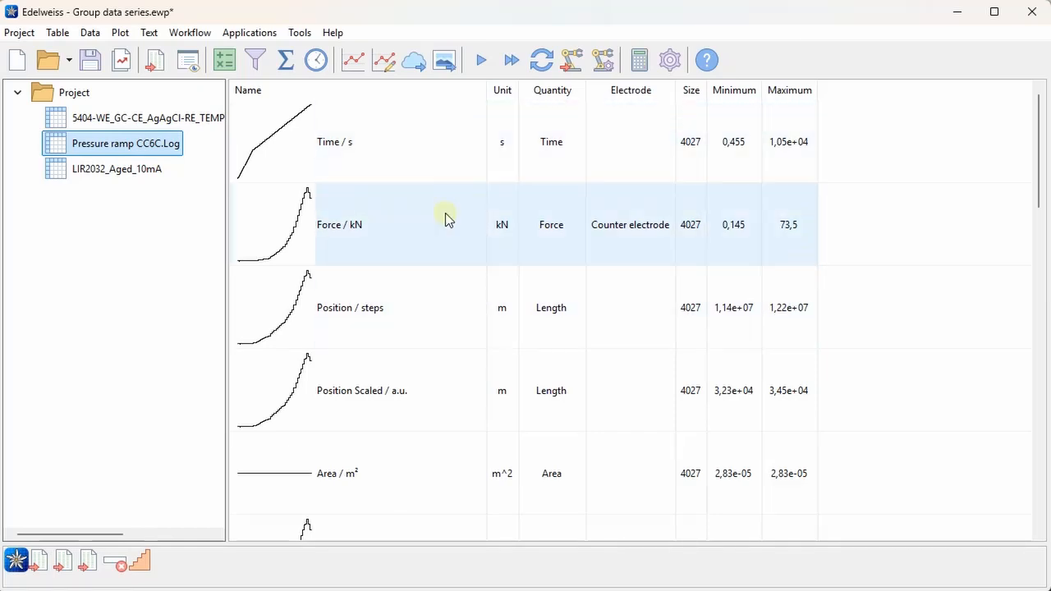
left_click(351, 147)
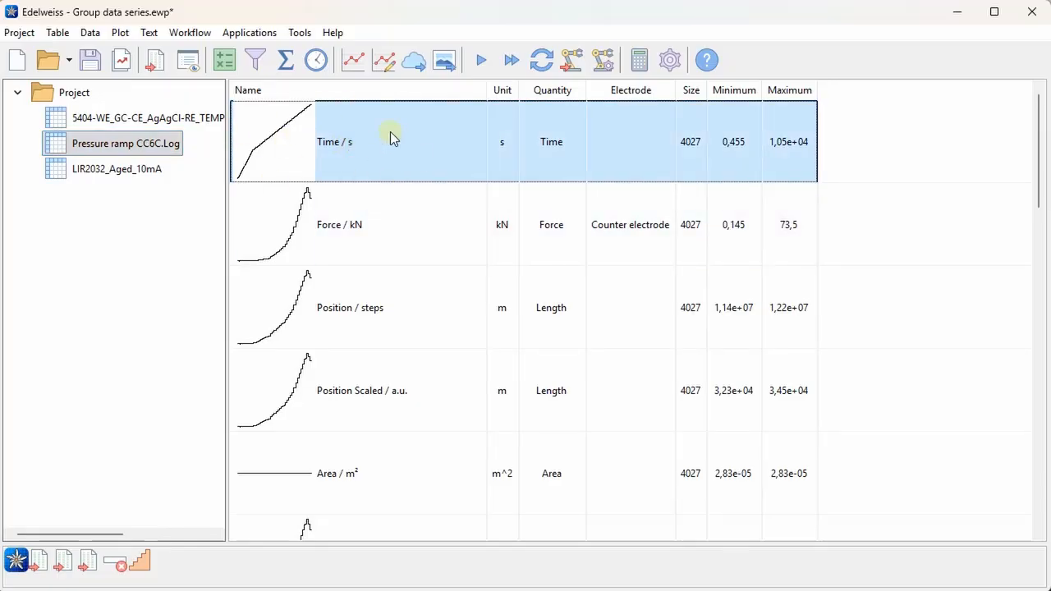
right_click(360, 120)
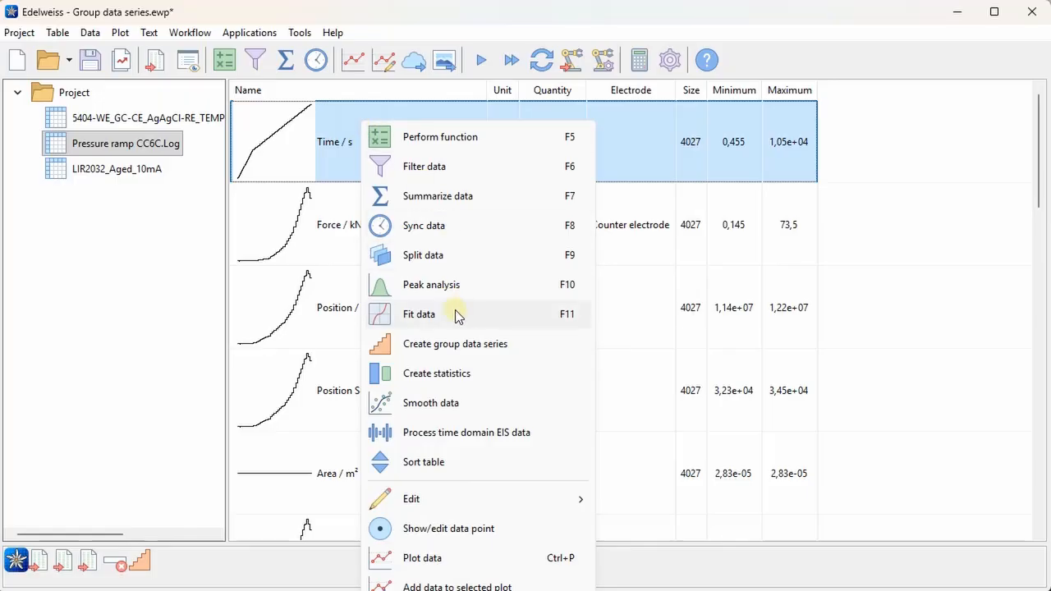
left_click(507, 345)
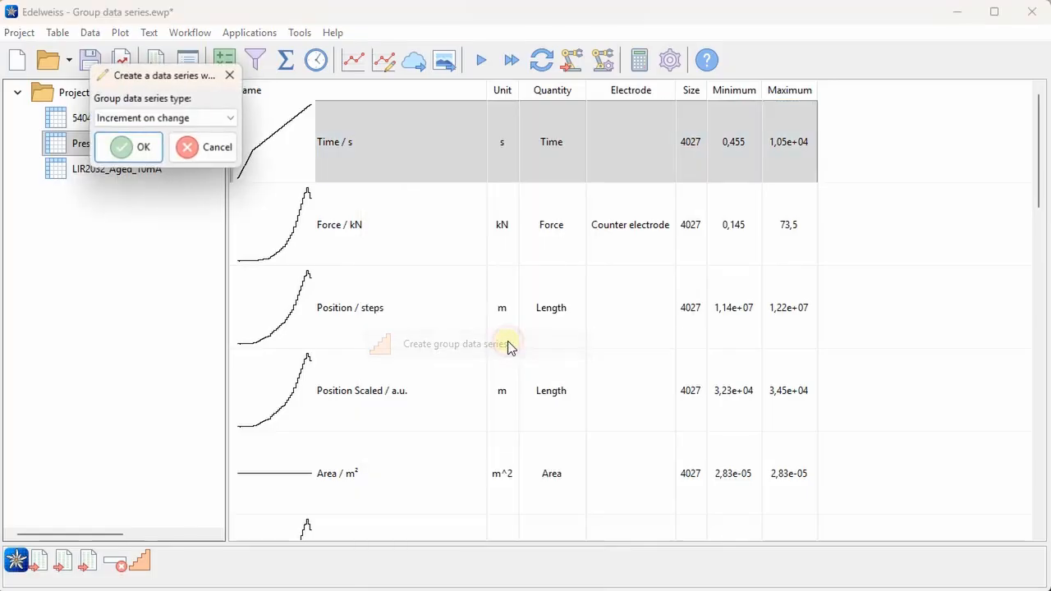
left_click(168, 118)
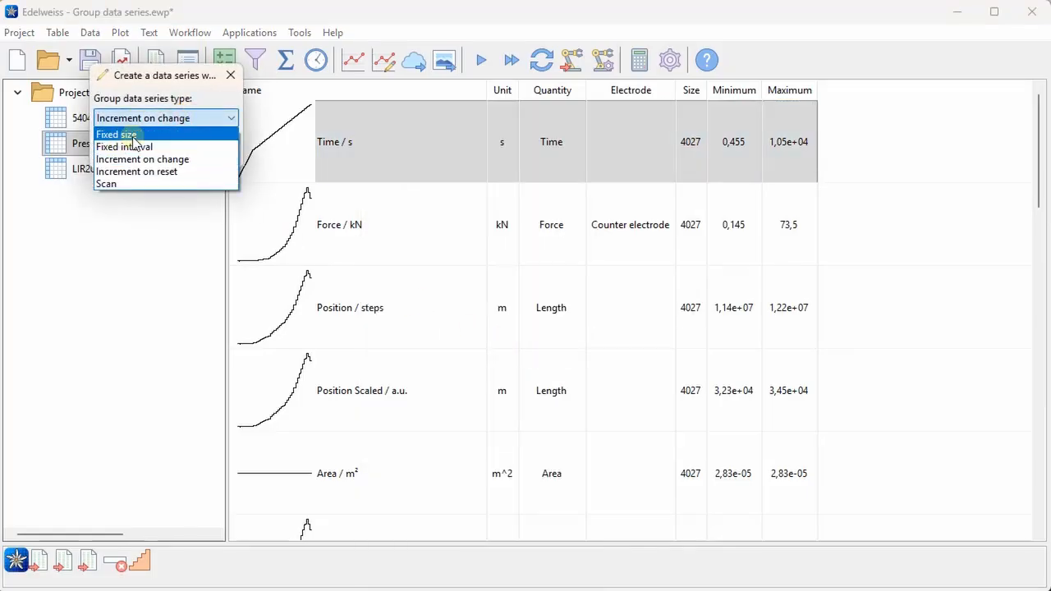
left_click(133, 134)
left_click(135, 146)
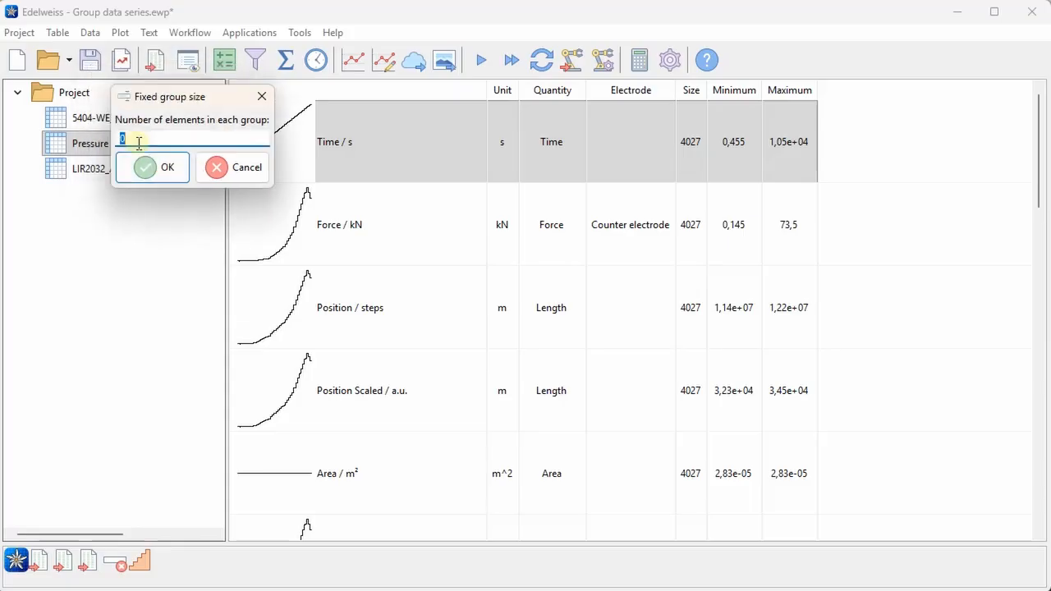
left_click_drag(167, 101, 98, 220)
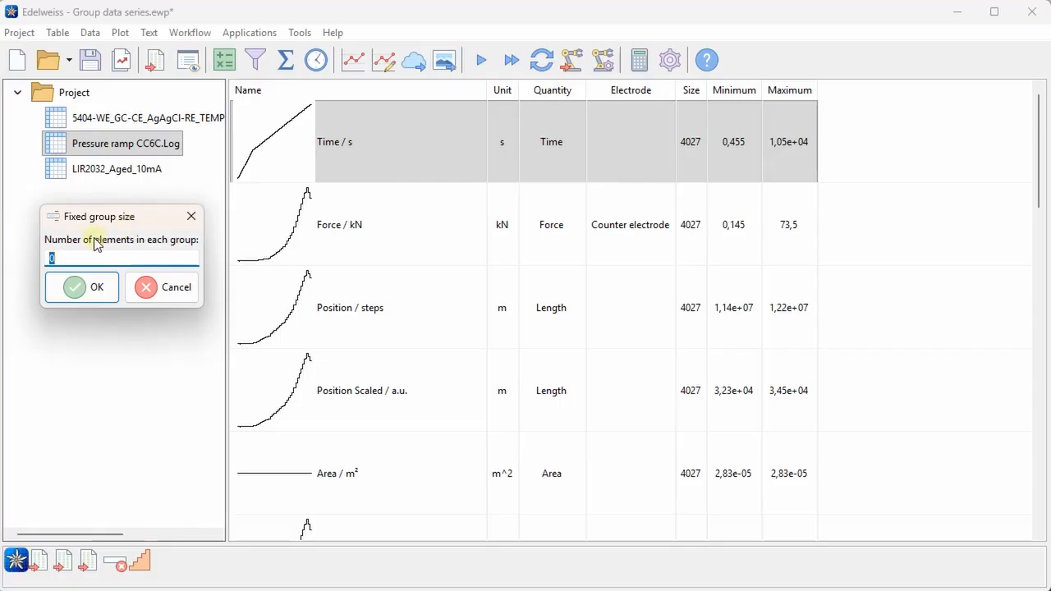
left_click(84, 286)
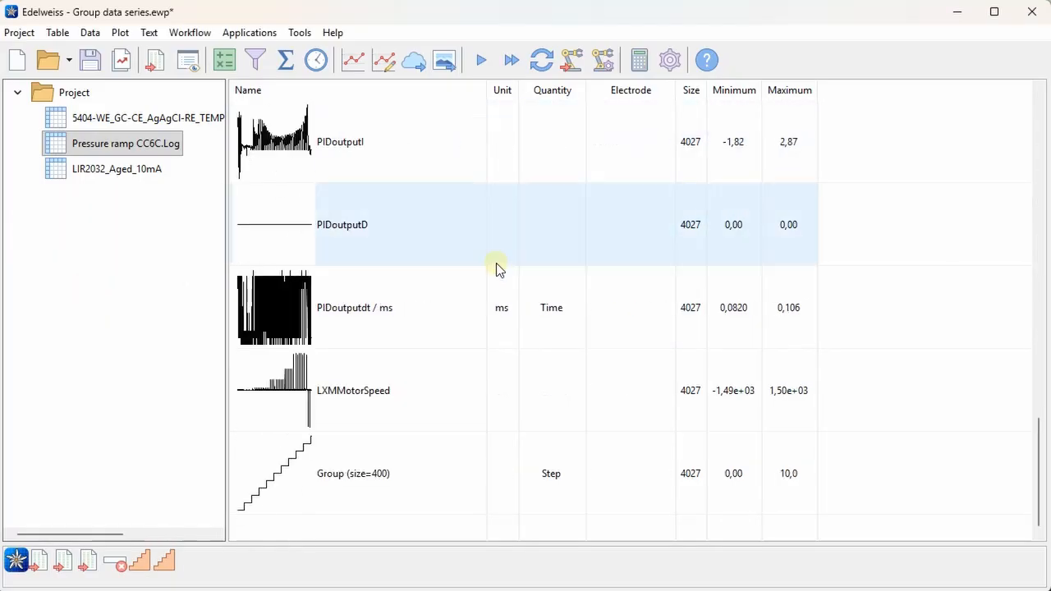
left_click(378, 484)
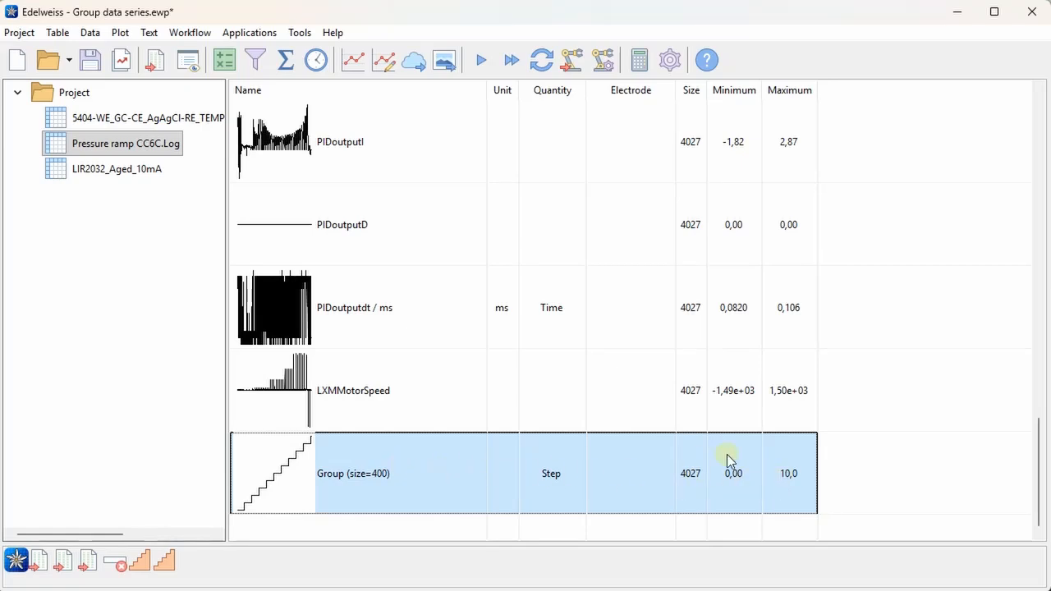
- Create a Fixed interval group data series from Time / s with an interval size of 1000
scroll(579, 435, "up", 15)
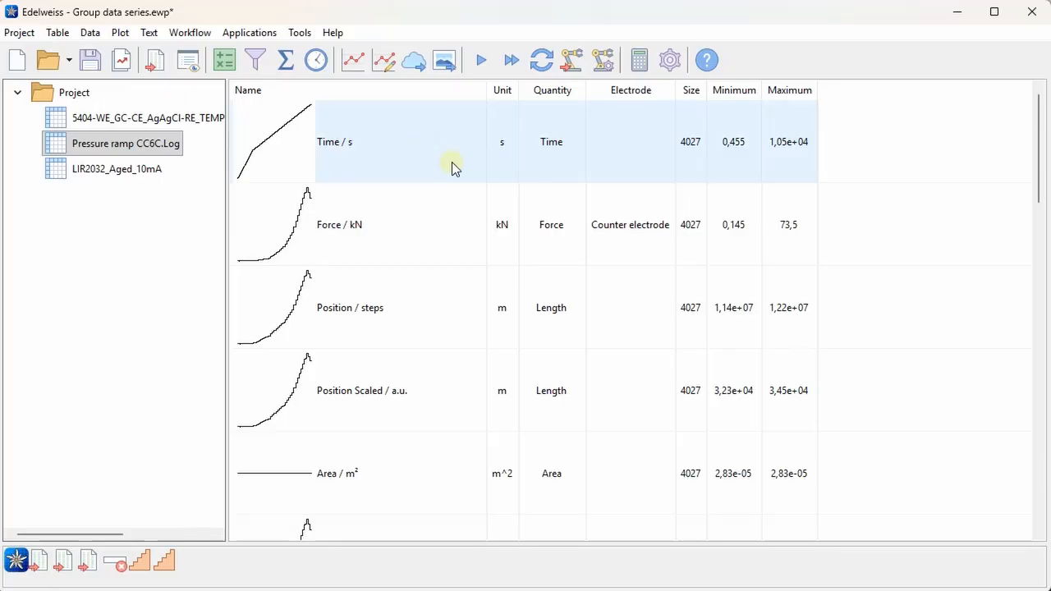
left_click(398, 143)
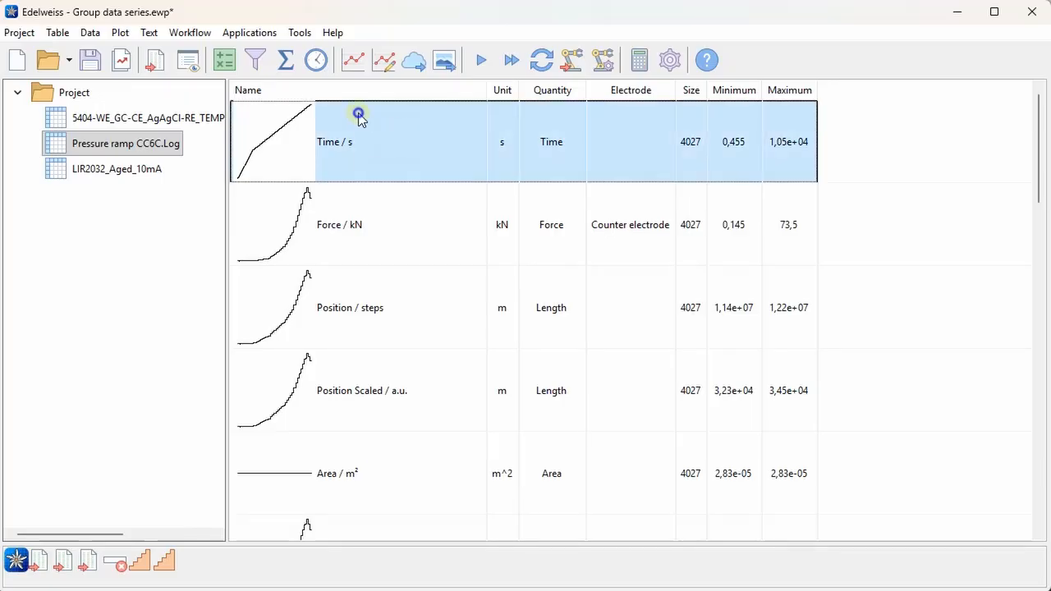
right_click(359, 119)
left_click(486, 338)
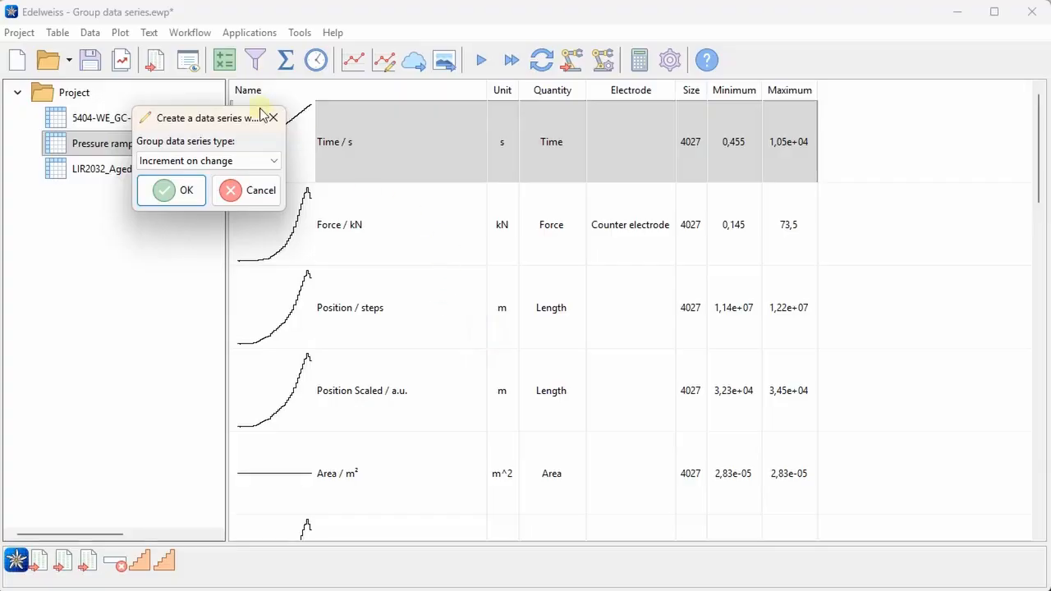
left_click(227, 161)
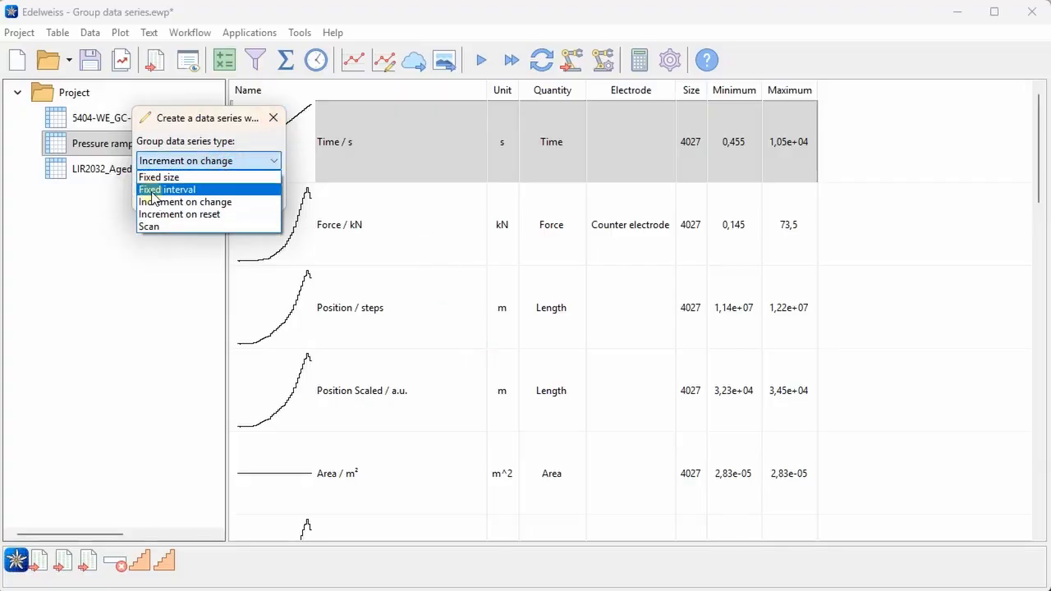
left_click(153, 195)
left_click(164, 189)
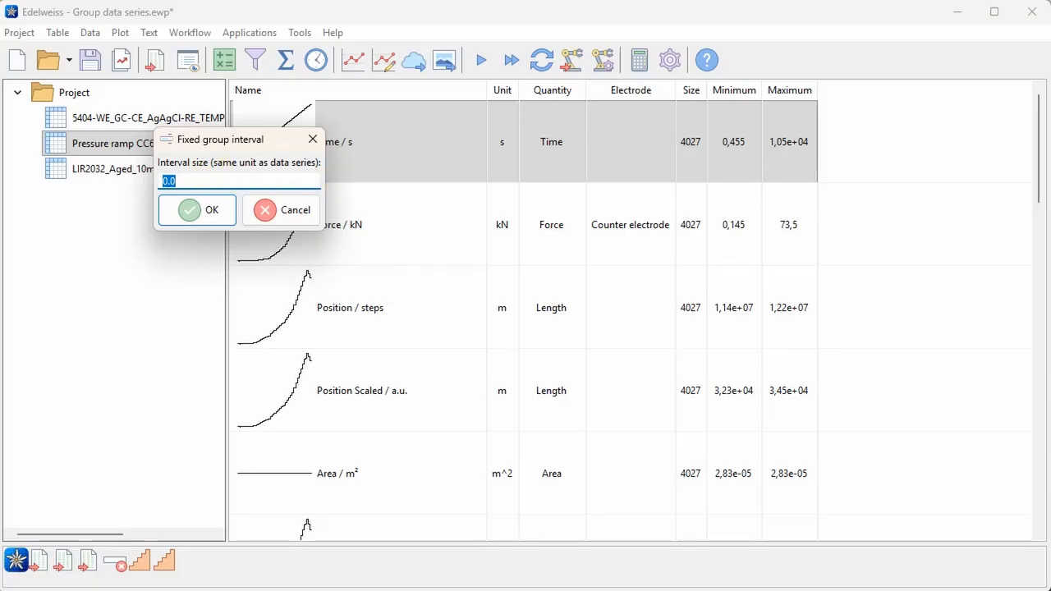
type("1000")
left_click(206, 209)
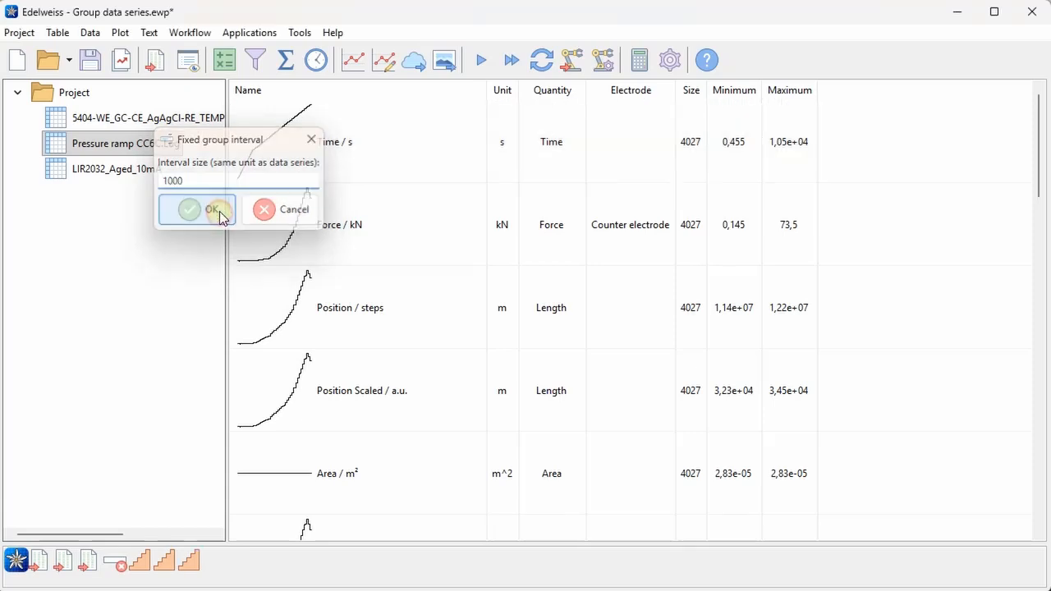
scroll(551, 304, "down", 5)
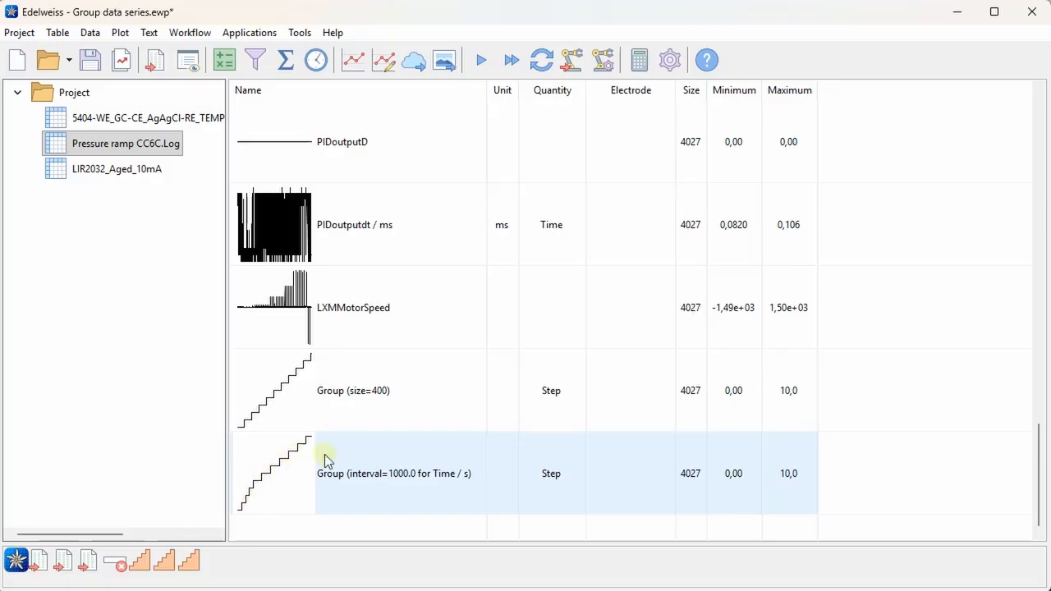
- Create a group data series of type Increment on change from the Force Setpoint / kN series
scroll(523, 468, "up", 10)
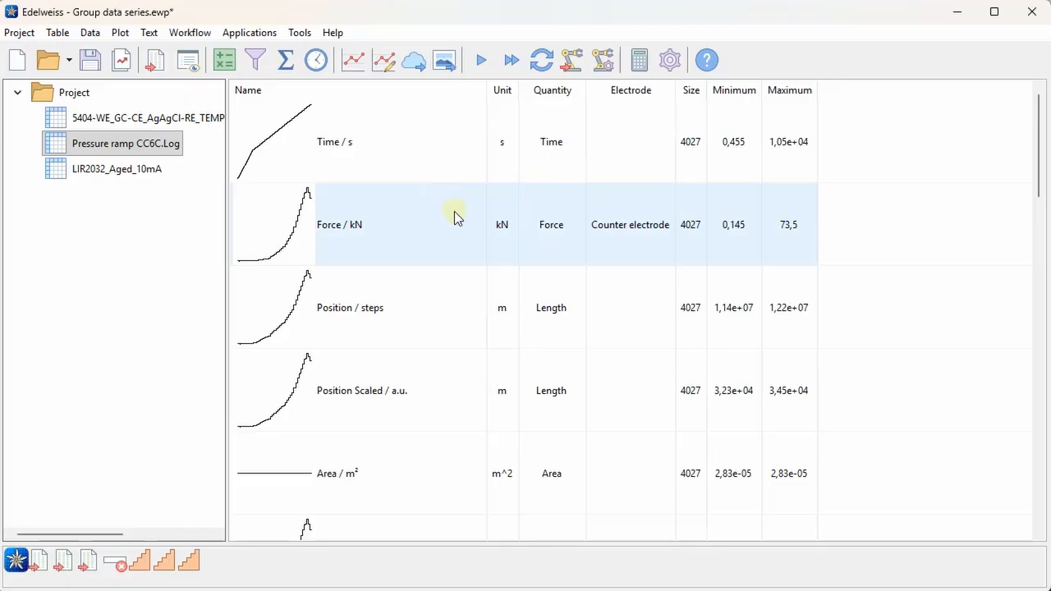
scroll(448, 287, "down", 3)
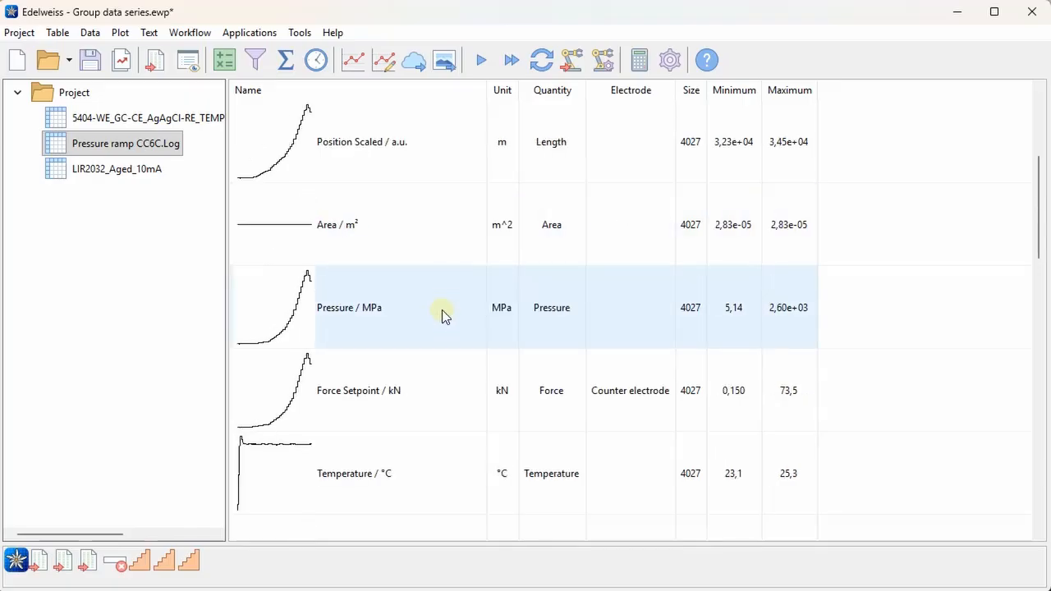
left_click(351, 413)
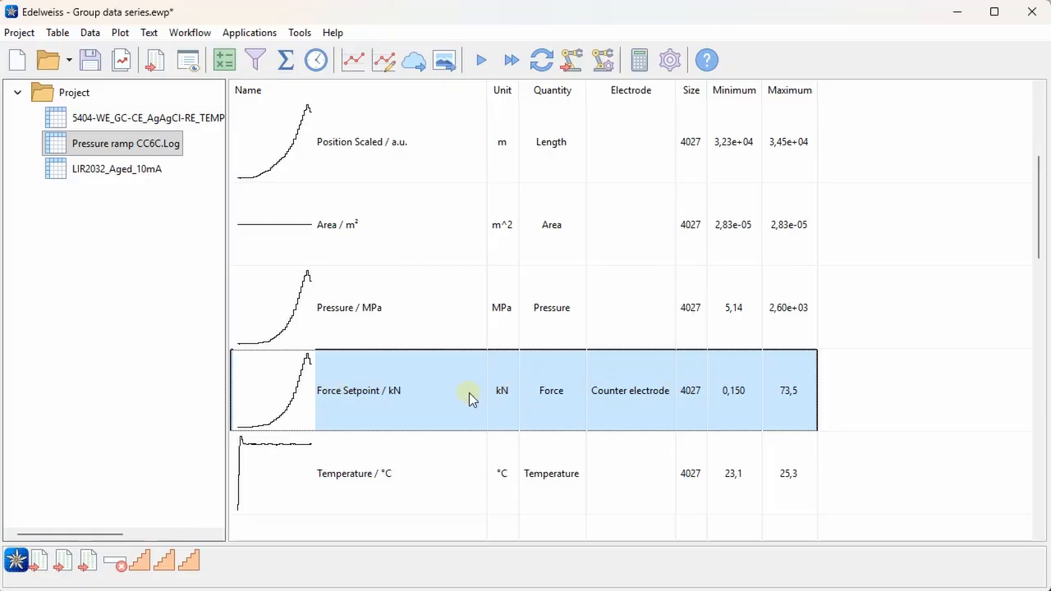
right_click(374, 367)
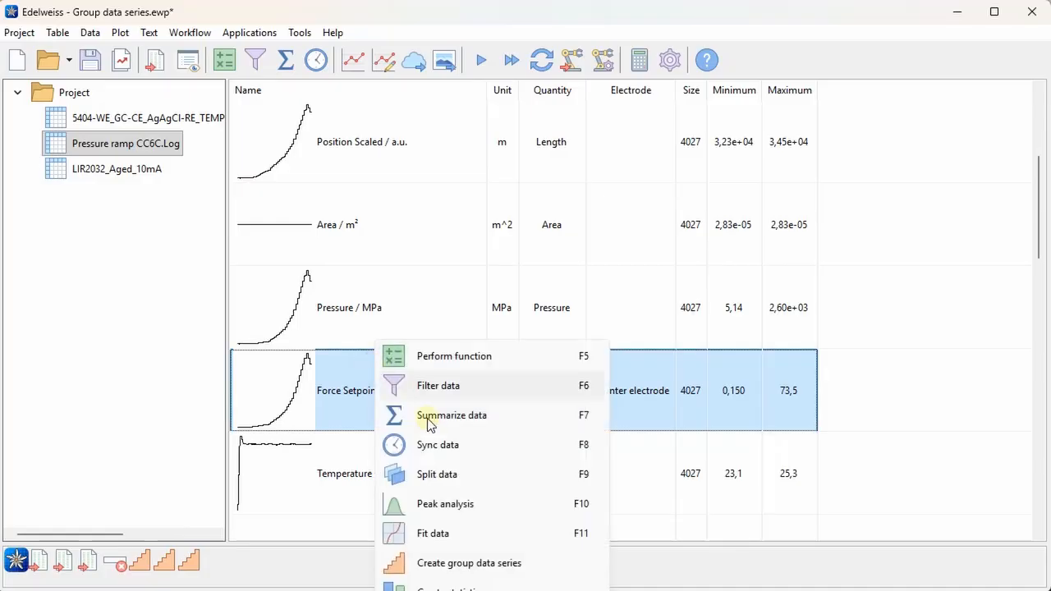
left_click(491, 563)
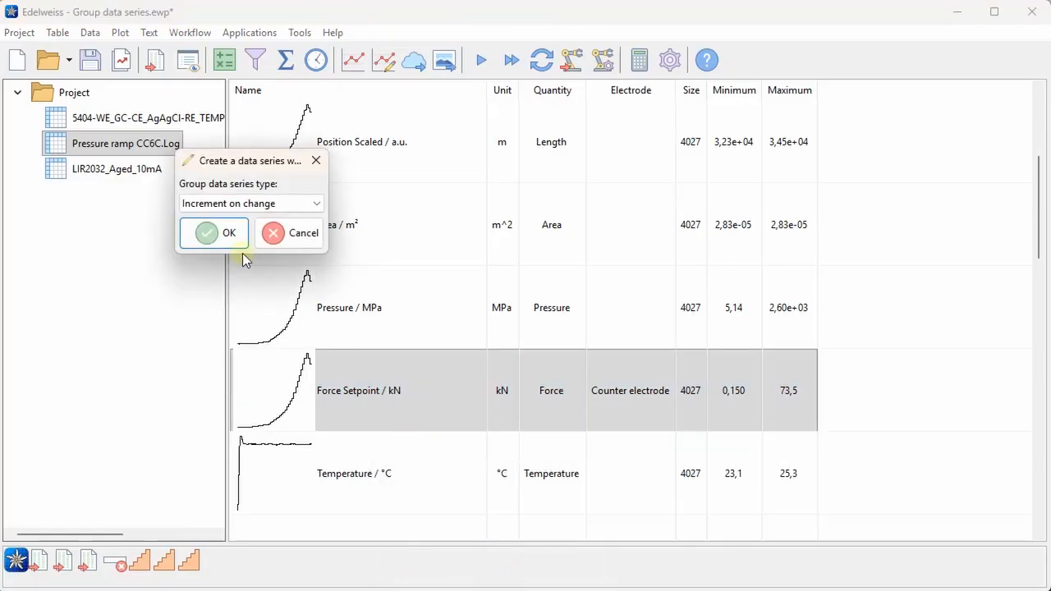
left_click(288, 204)
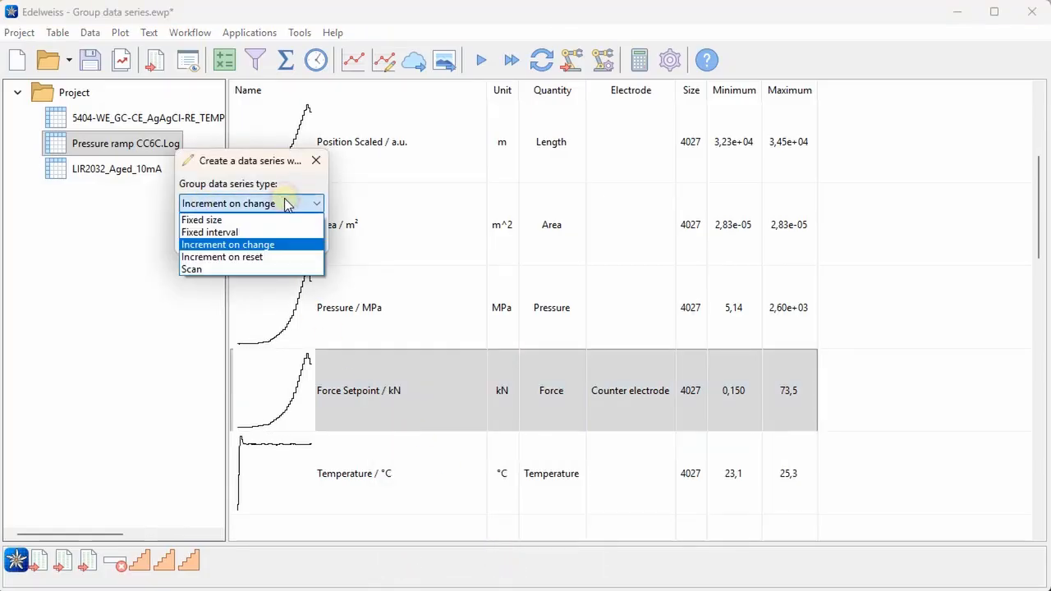
left_click(271, 247)
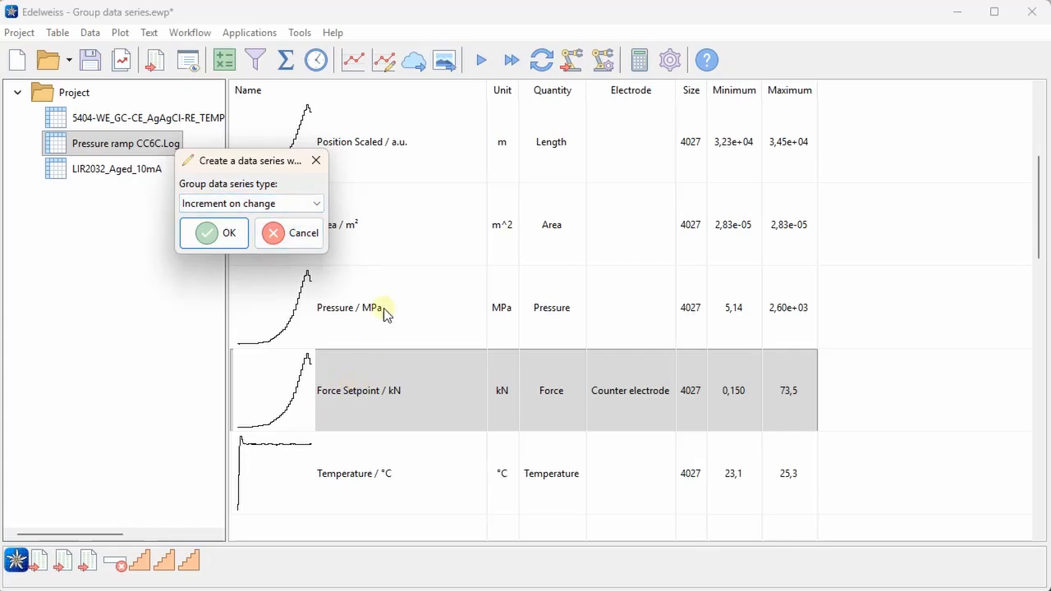
left_click(227, 236)
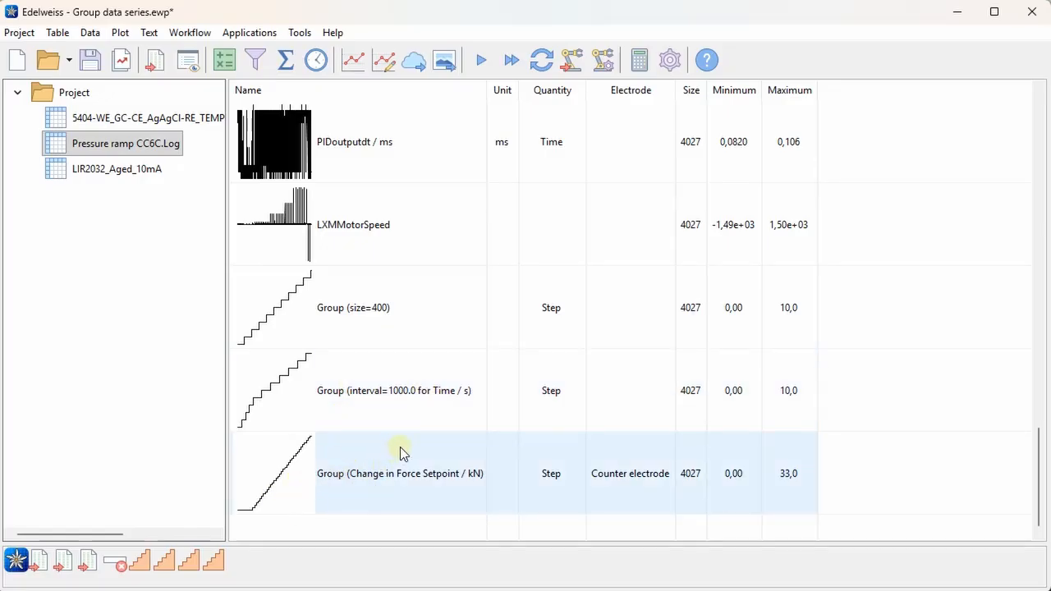
scroll(406, 427, "up", 10)
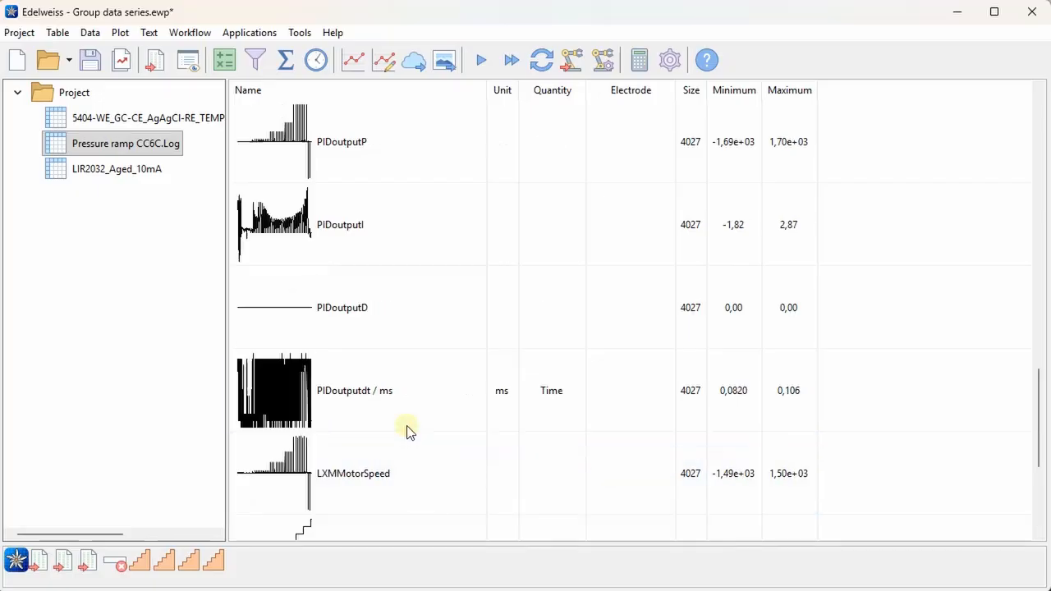
- Set up a new plot of Pressure / MPa against Time / s with the trace color split by Group (size=400)
left_click(371, 164)
scroll(489, 333, "down", 1)
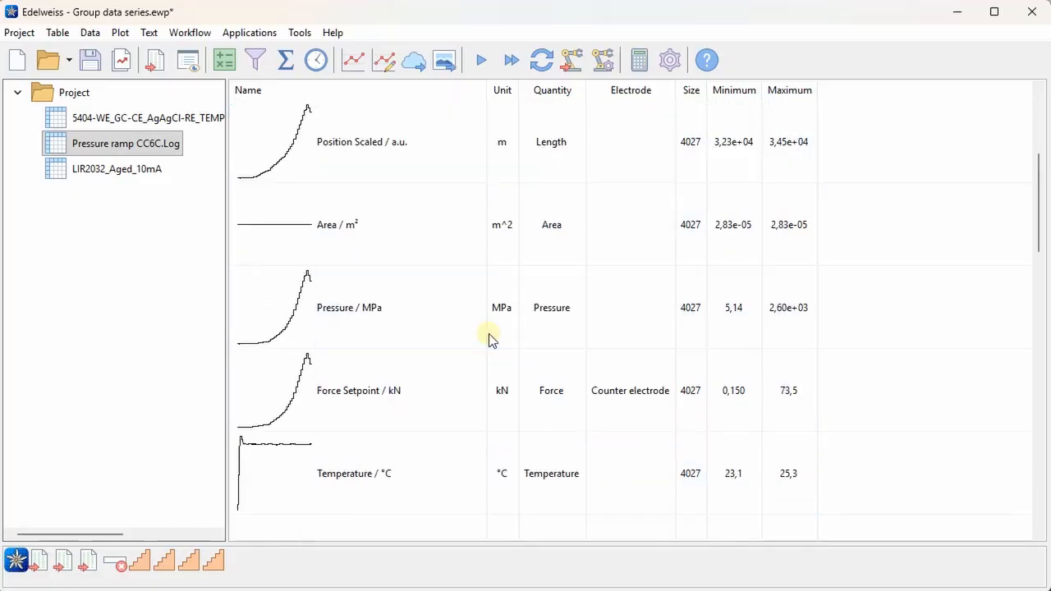
left_click(402, 308)
left_click(356, 62)
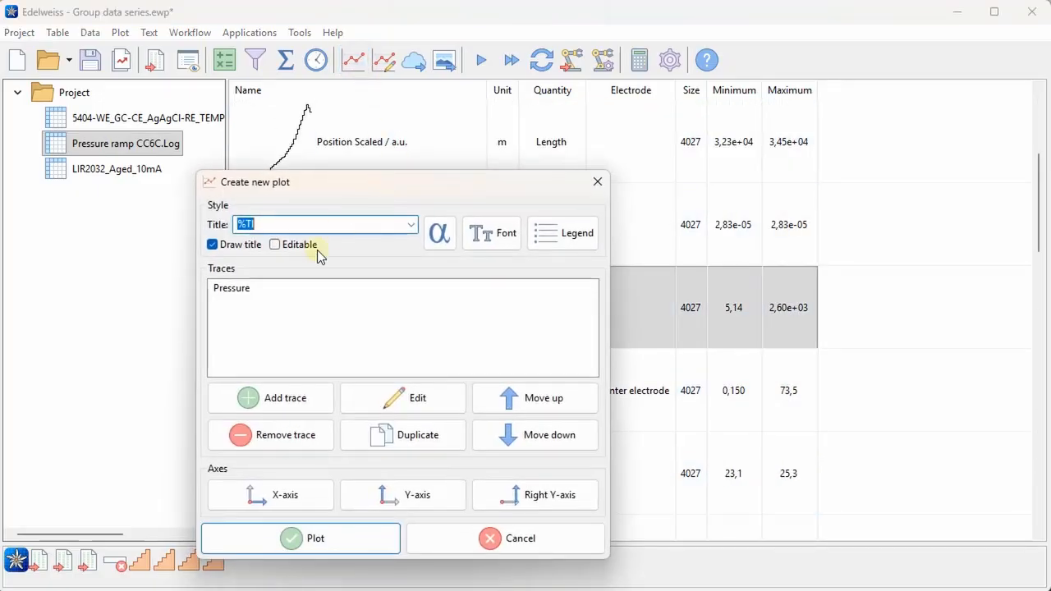
double_click(275, 295)
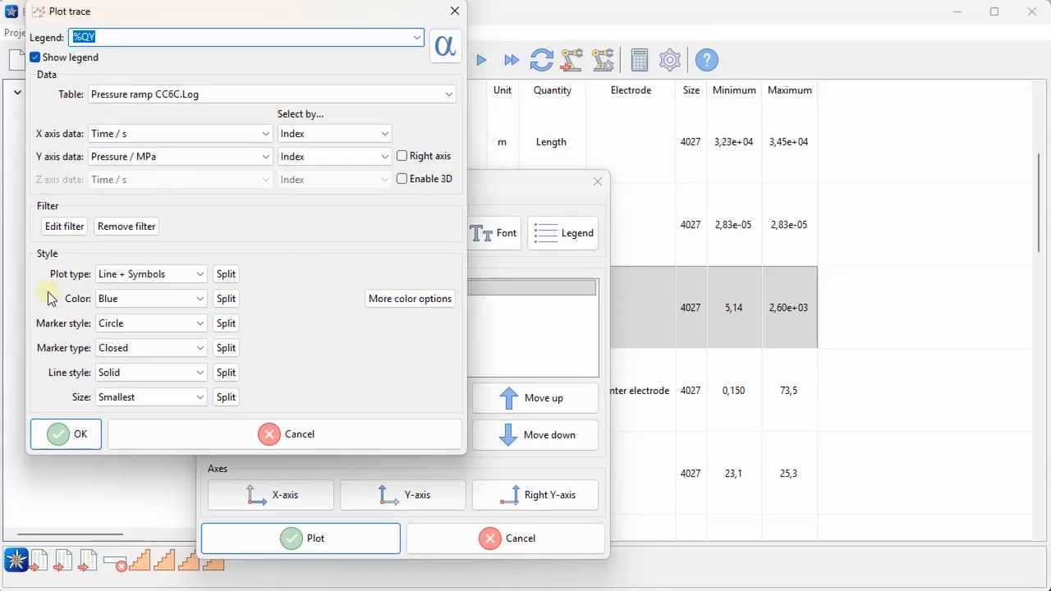
left_click(227, 299)
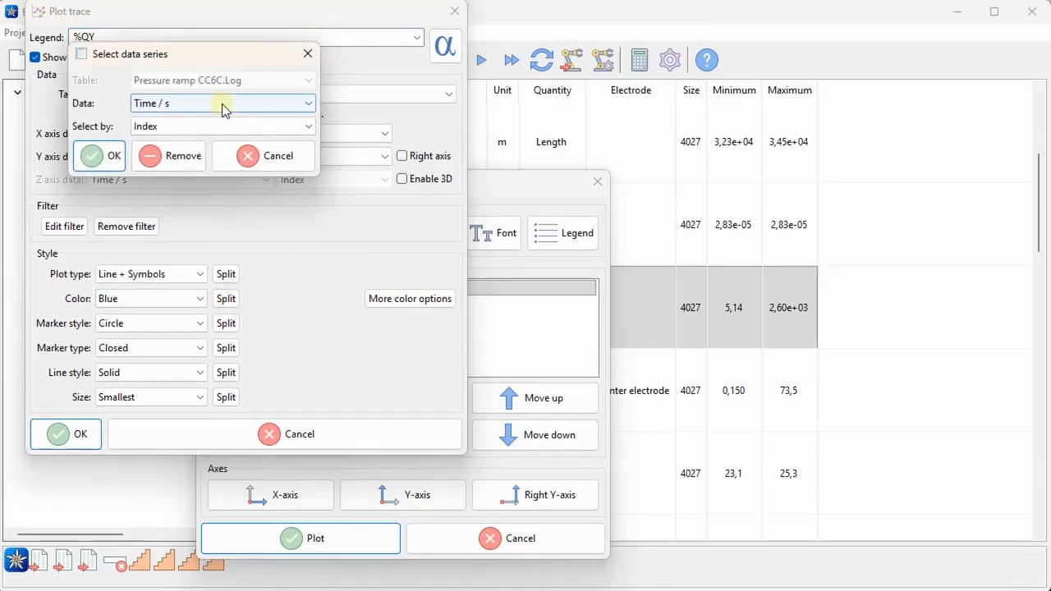
left_click(223, 104)
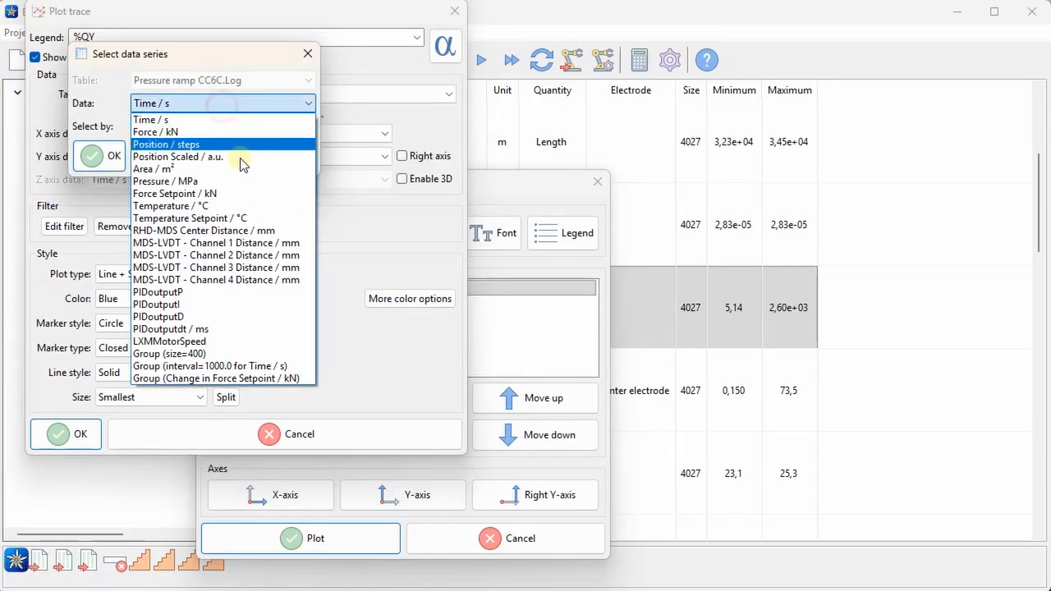
left_click(222, 354)
left_click(107, 156)
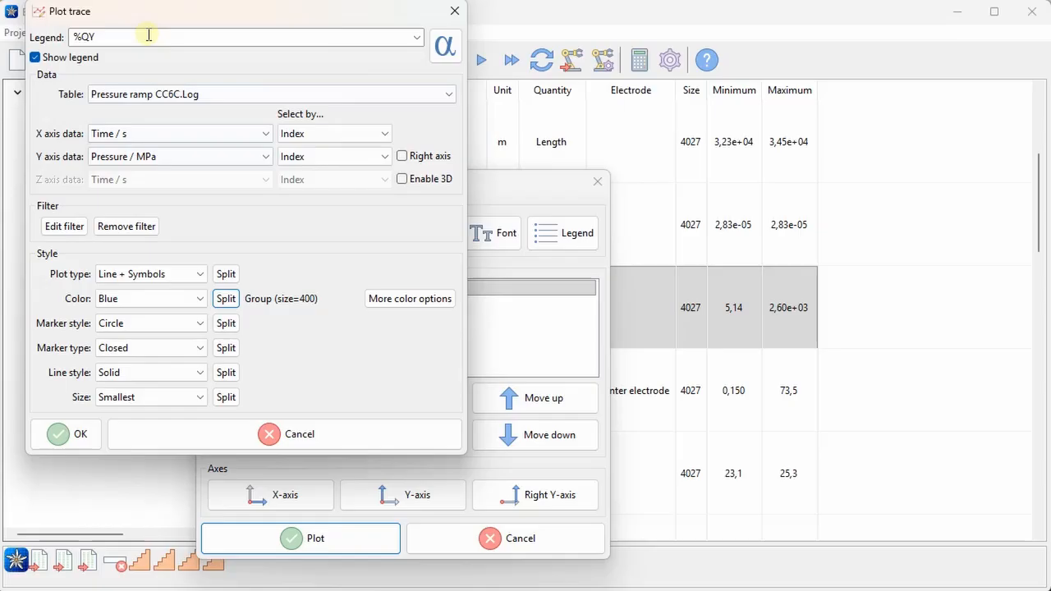
- Set the pressure trace's legend to "Group %CL" and generate the plot
left_click(417, 37)
left_click(373, 72)
left_click(146, 38)
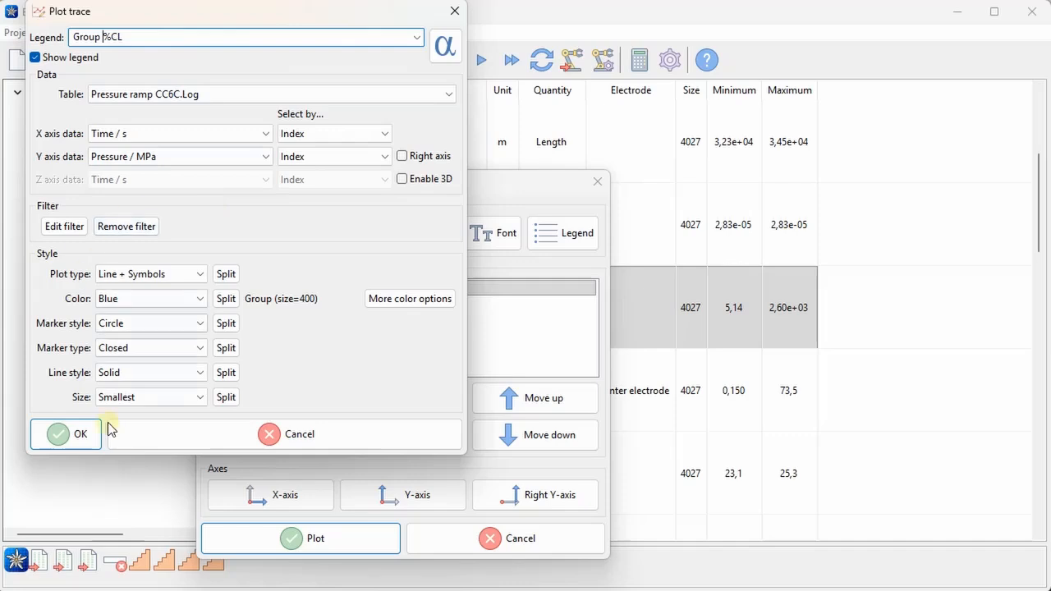
left_click(78, 432)
left_click(359, 538)
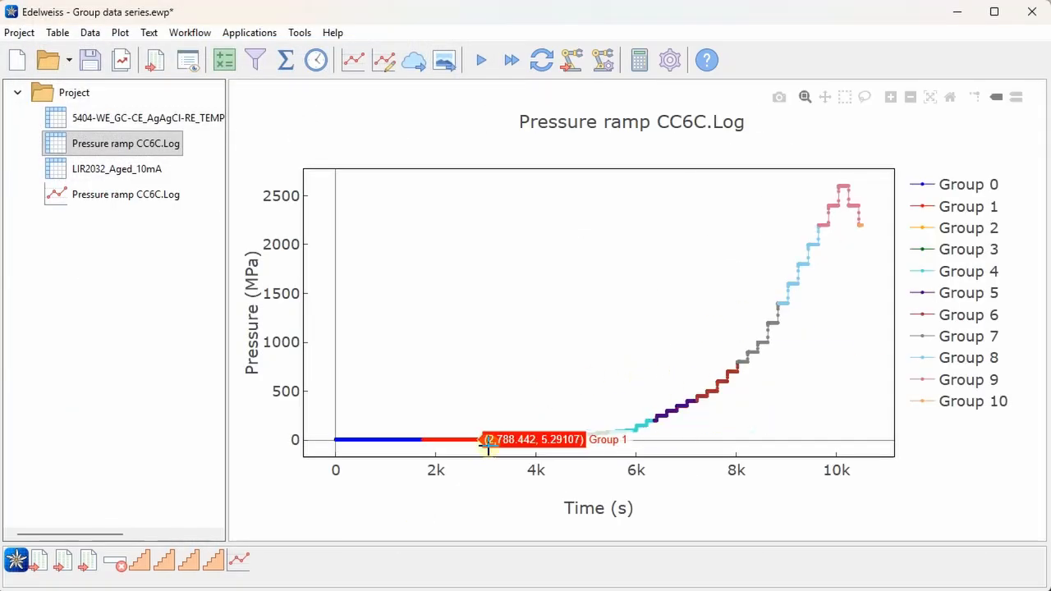
left_click_drag(501, 448, 503, 407)
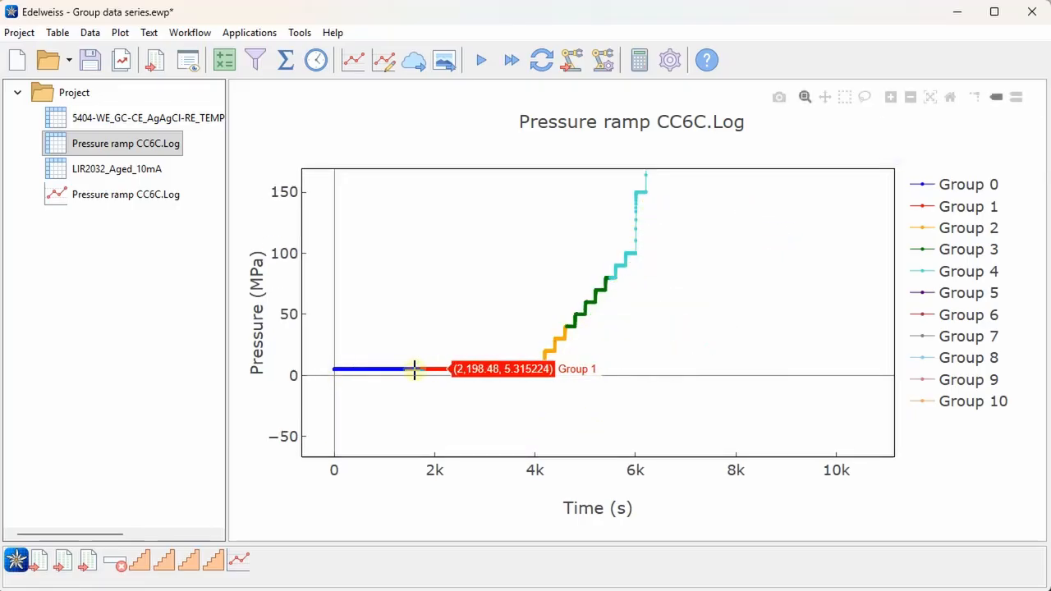
- Edit the pressure plot so its trace color is split by Group (interval=1000.0 for Time / s), and replot it
left_click(384, 60)
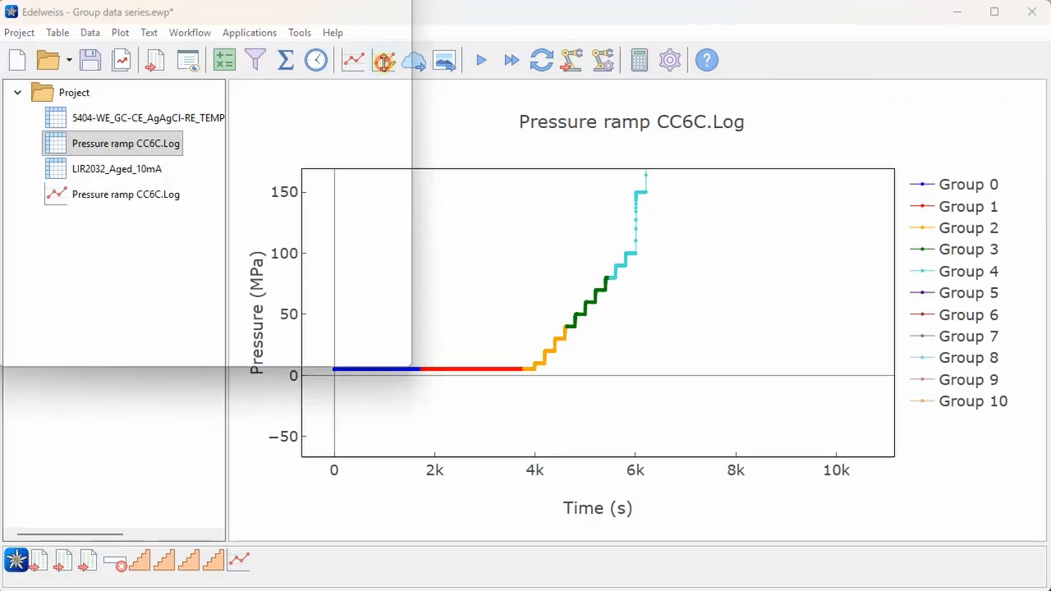
double_click(206, 176)
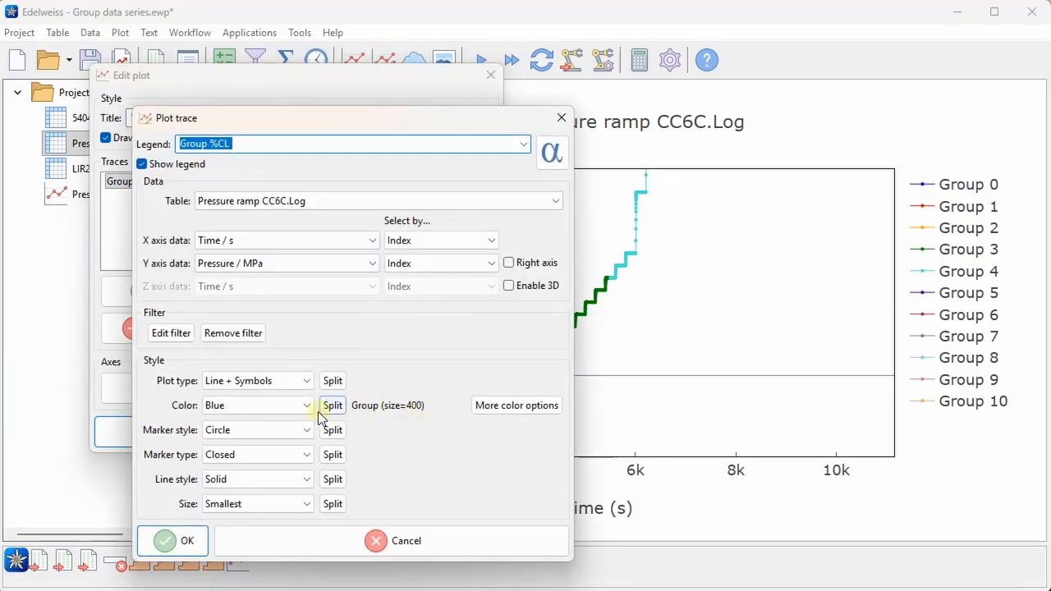
left_click(319, 410)
left_click(402, 209)
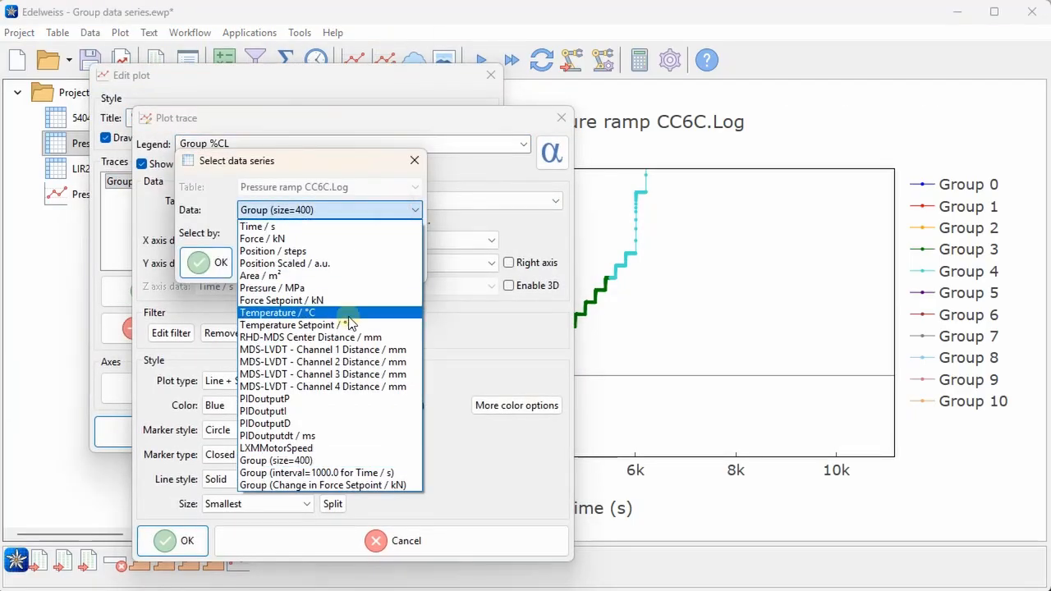
left_click(310, 473)
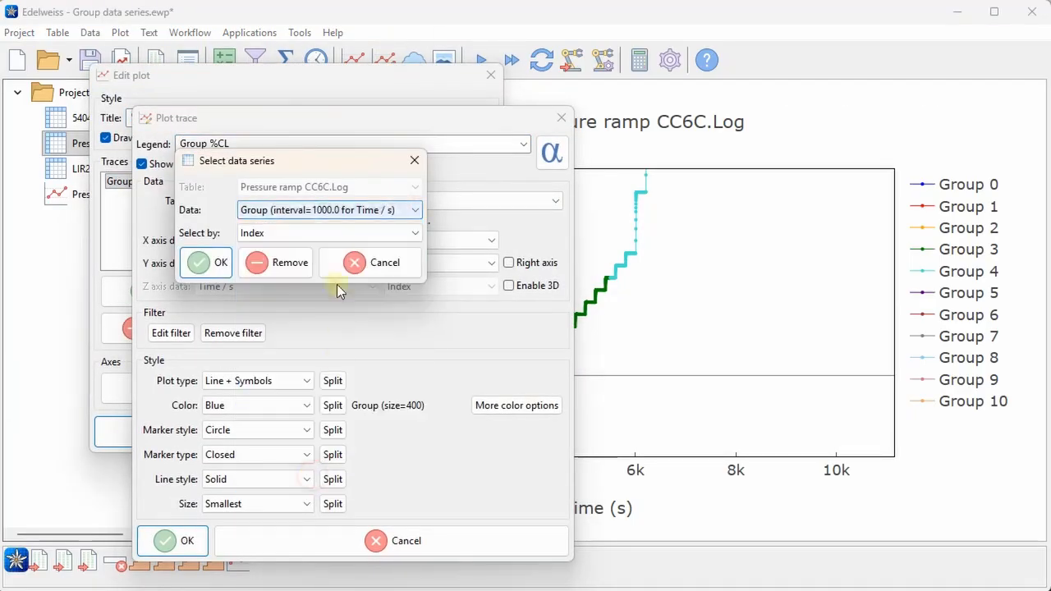
left_click(212, 264)
left_click(199, 539)
left_click(192, 429)
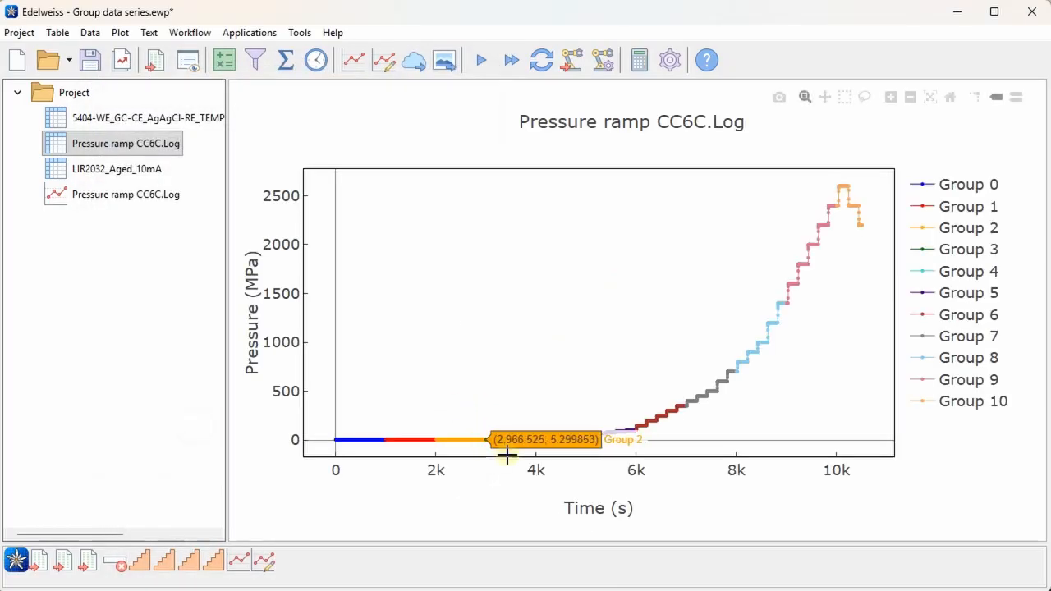
left_click_drag(504, 441, 531, 427)
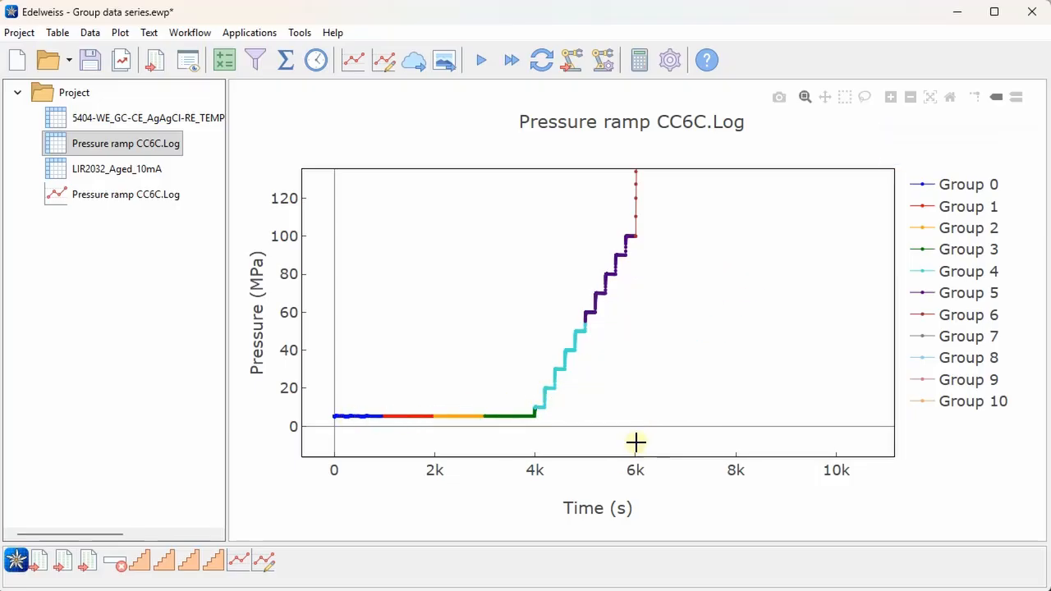
- Split the pressure trace's color by Group (Change in Force Setpoint / kN) and replot it
left_click(384, 59)
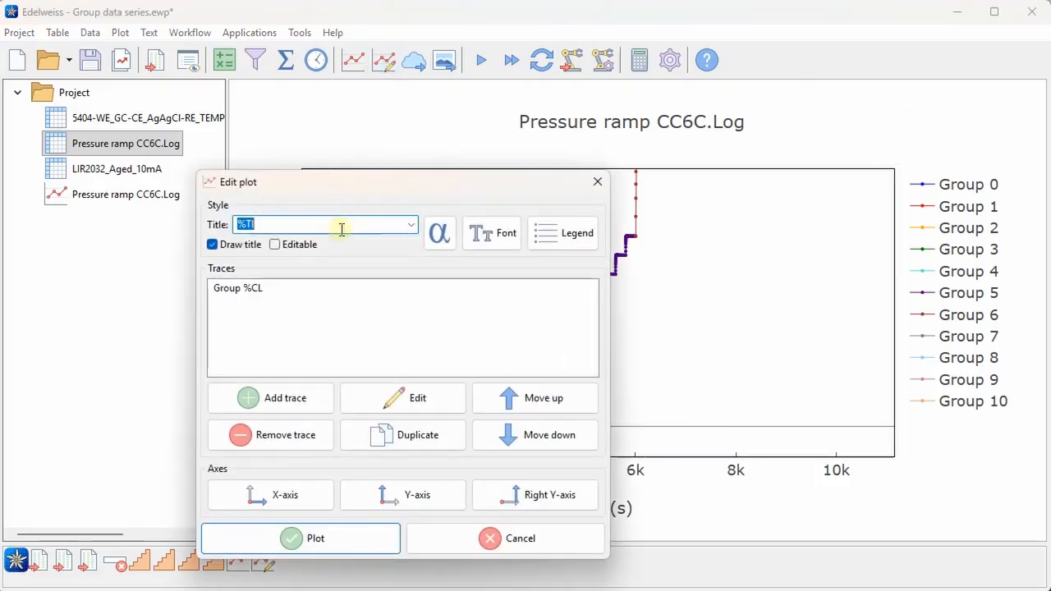
double_click(340, 287)
left_click(226, 299)
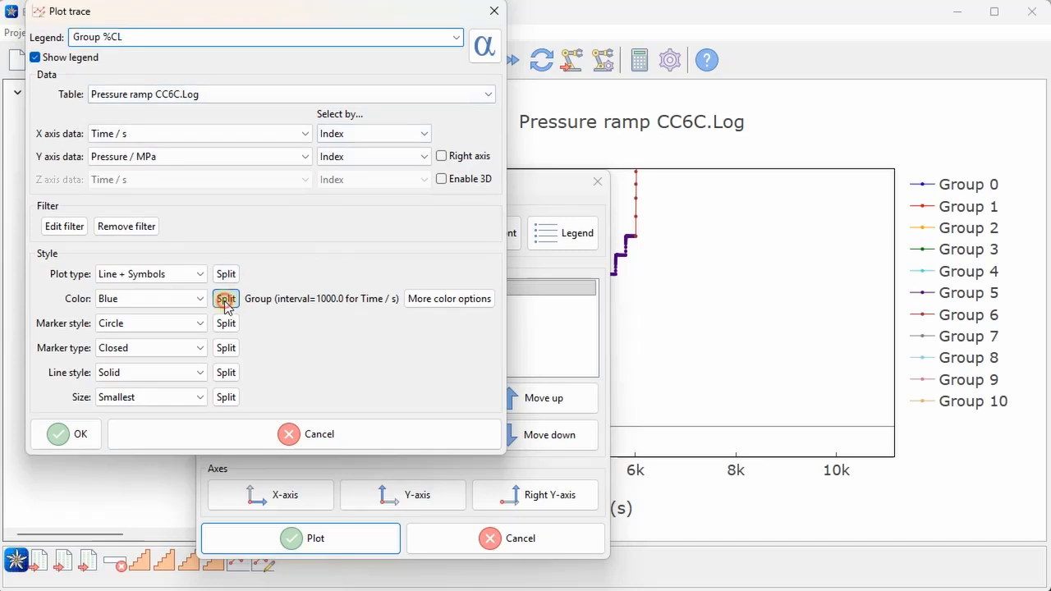
left_click(294, 103)
left_click(235, 378)
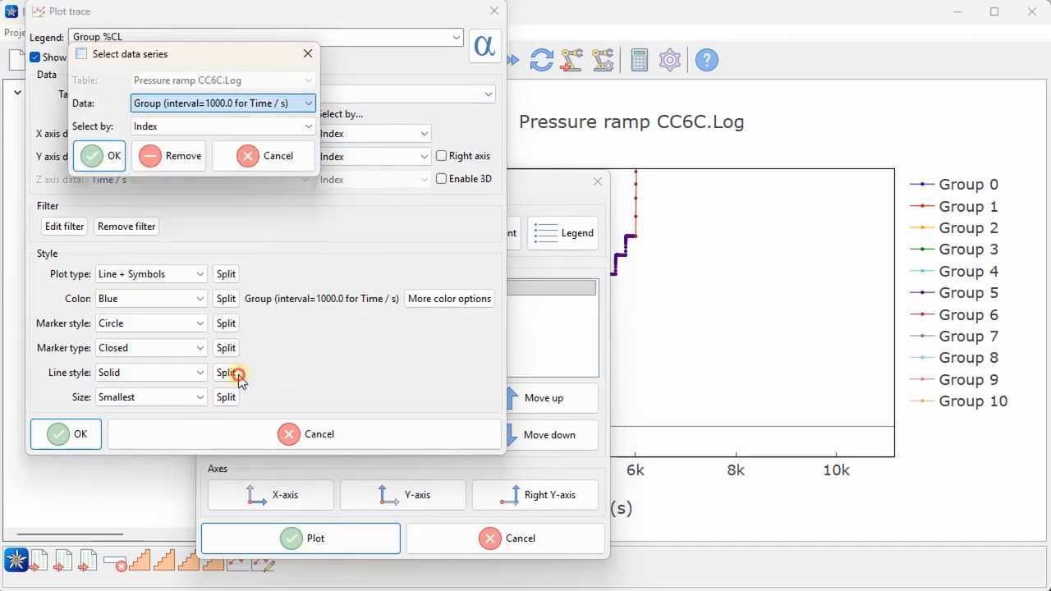
left_click(105, 156)
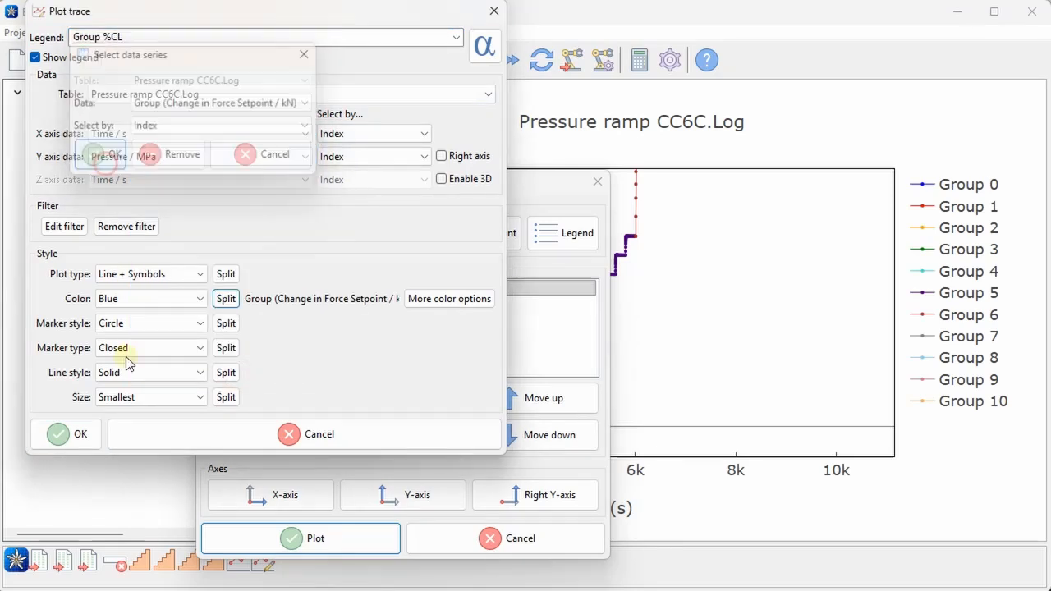
left_click(61, 433)
left_click(293, 537)
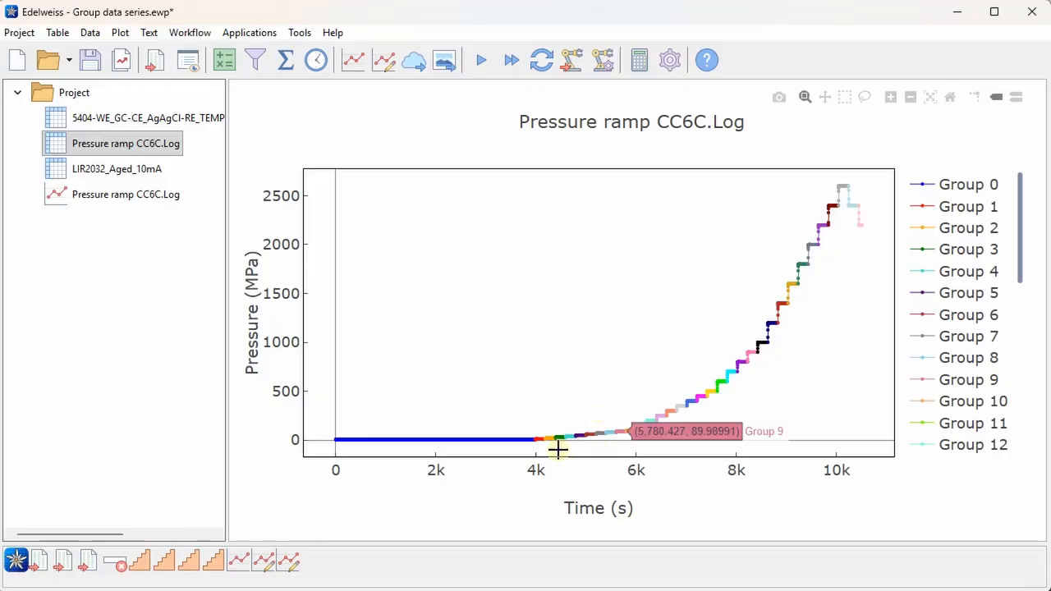
left_click_drag(541, 447, 749, 361)
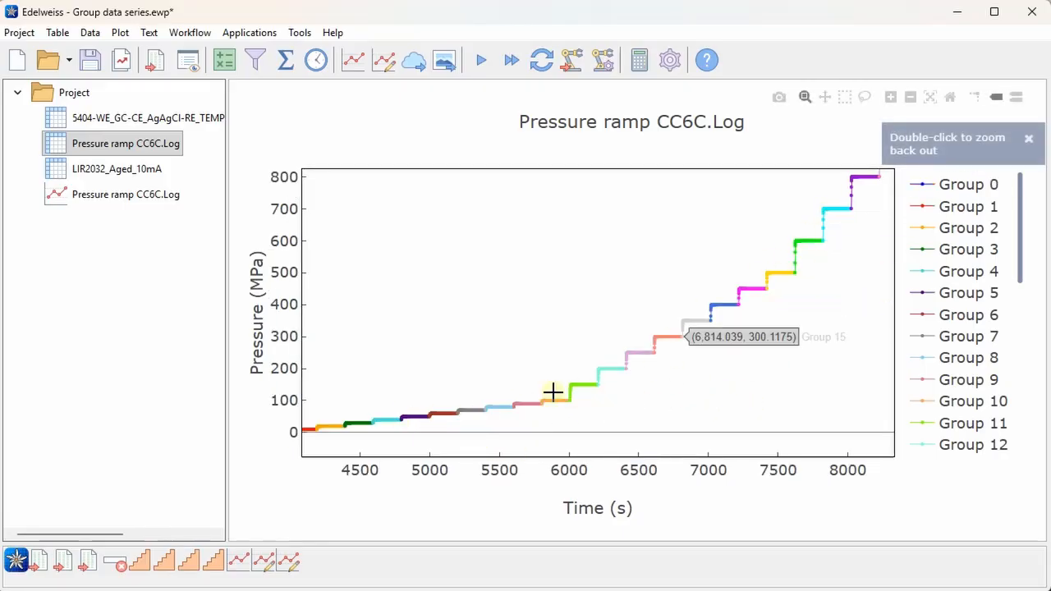
left_click_drag(582, 401, 762, 274)
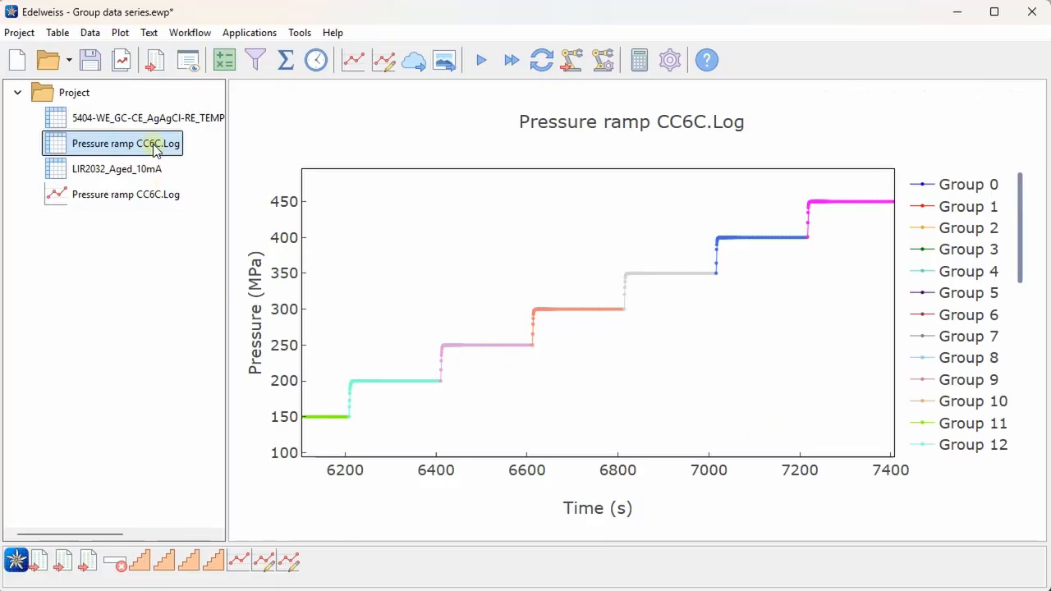
- In the LIR2032_Aged_10mA table, create a group data series of type Increment on reset from Time domain (s)
left_click(136, 169)
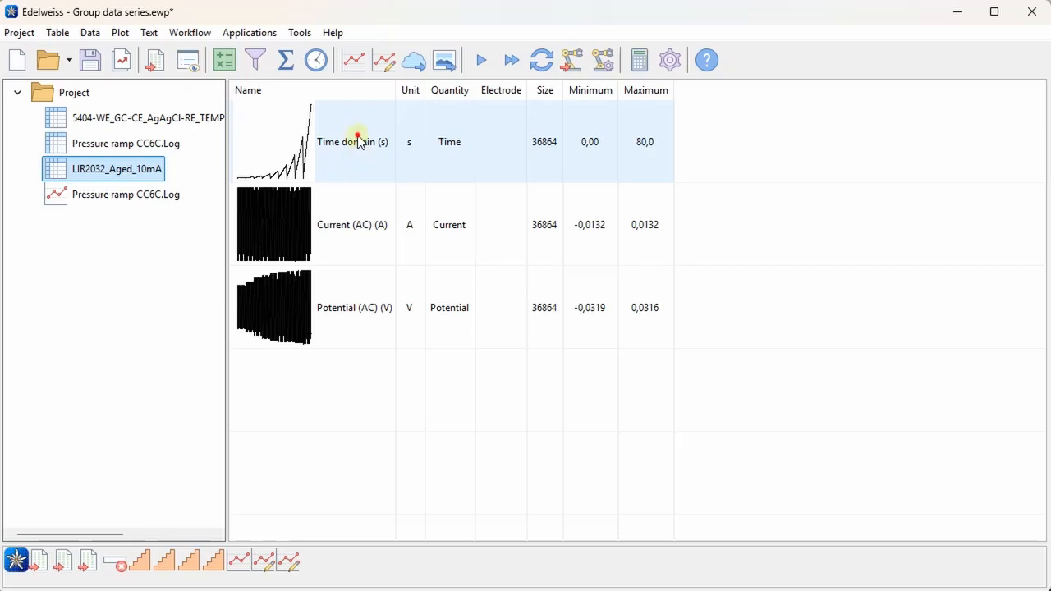
left_click(358, 141)
right_click(354, 126)
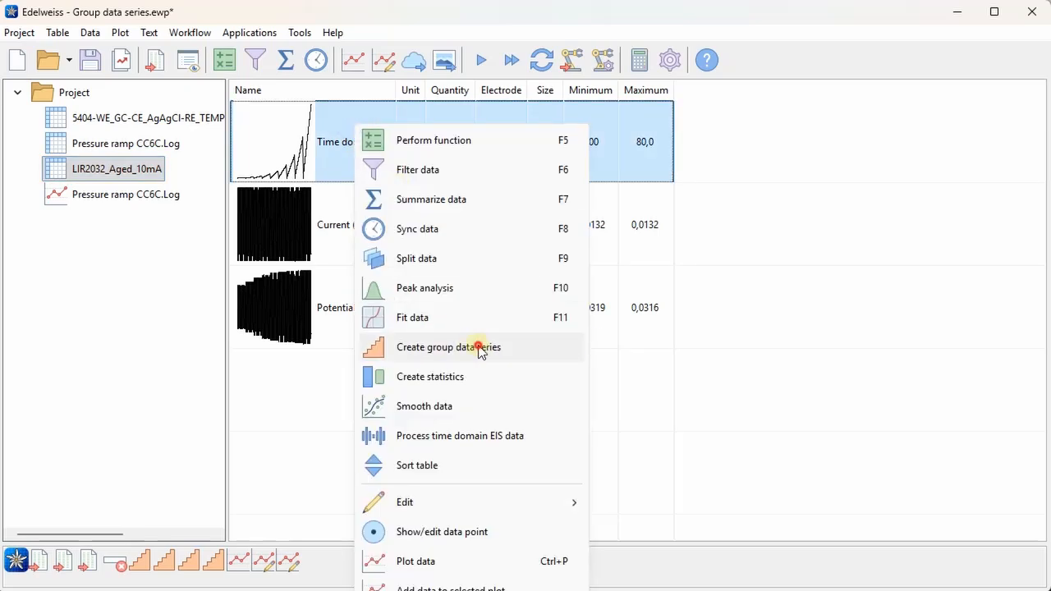
left_click(480, 348)
left_click(208, 119)
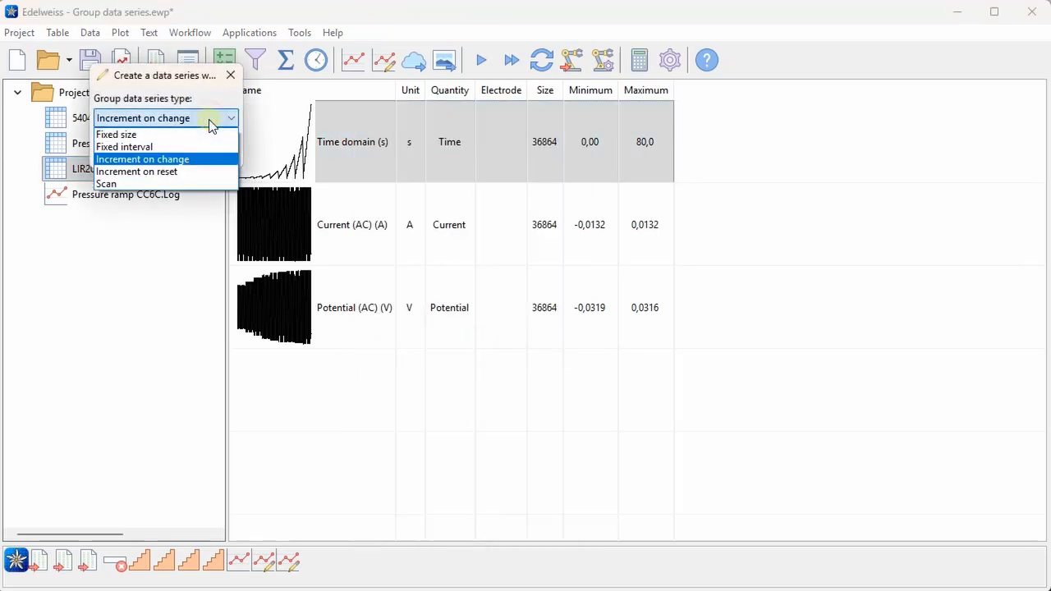
left_click(172, 171)
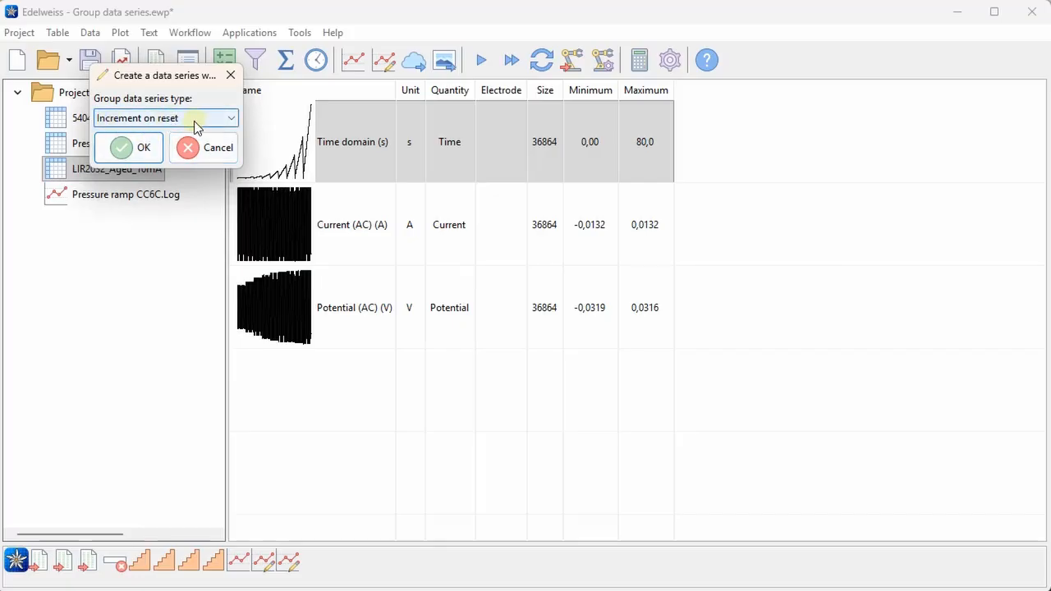
left_click(142, 148)
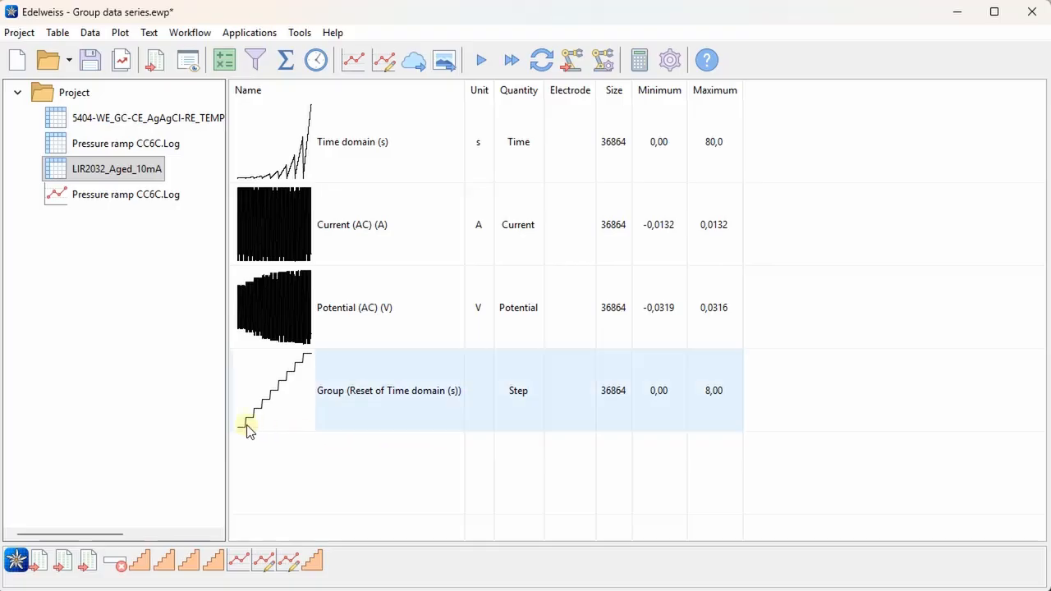
left_click(434, 511)
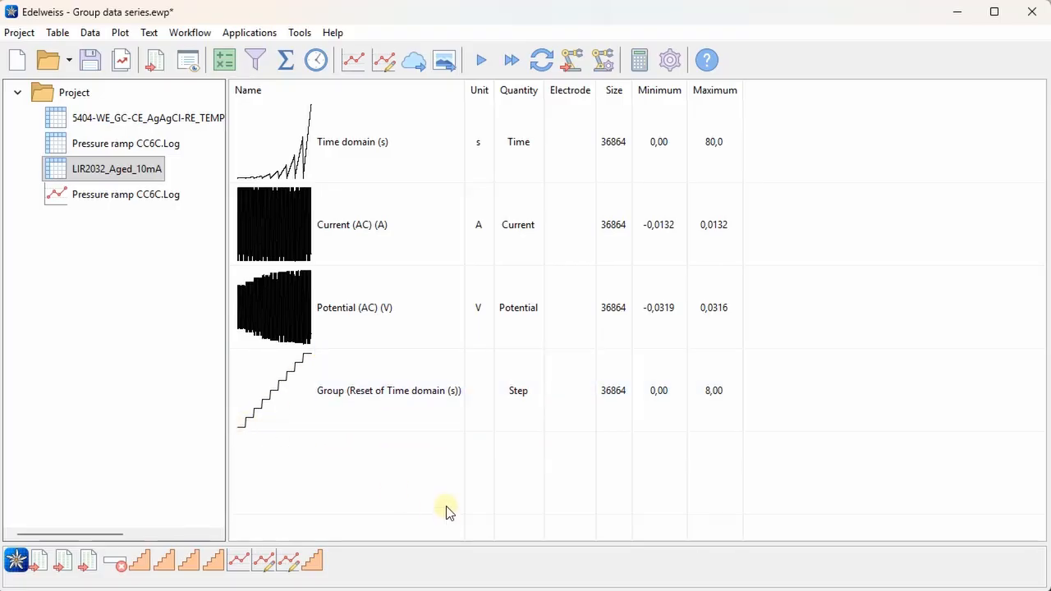